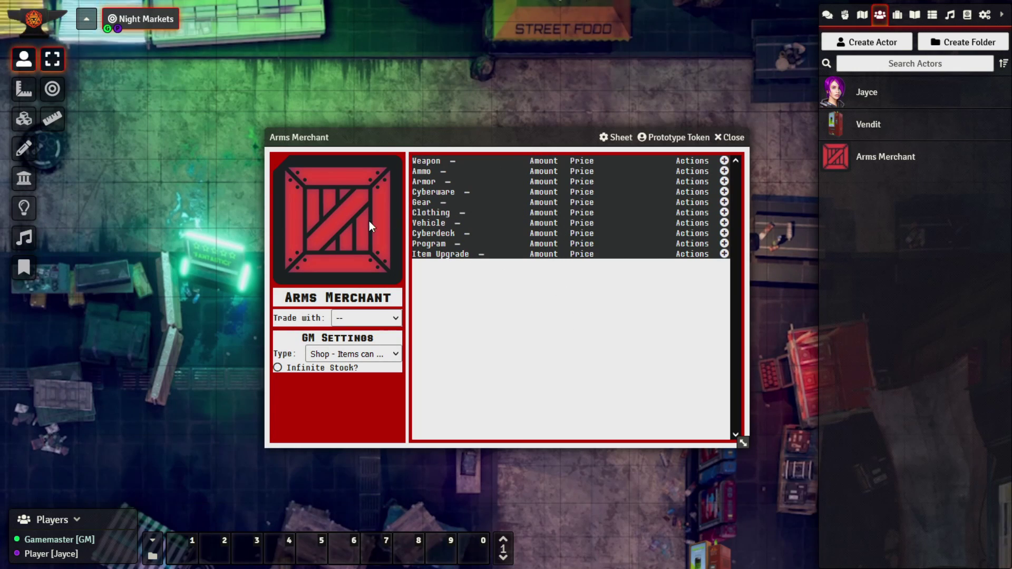
Set the Arms Merchant portrait to worlds/cyberpunk-red/data/1.PNG
left_click(366, 206)
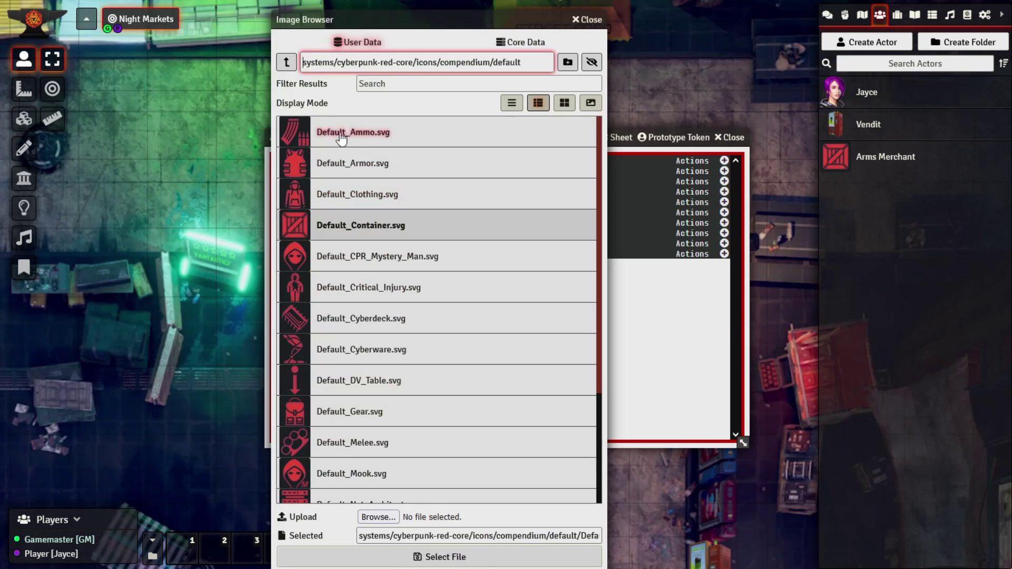
left_click(289, 63)
left_click(289, 62)
left_click(290, 62)
left_click(290, 62)
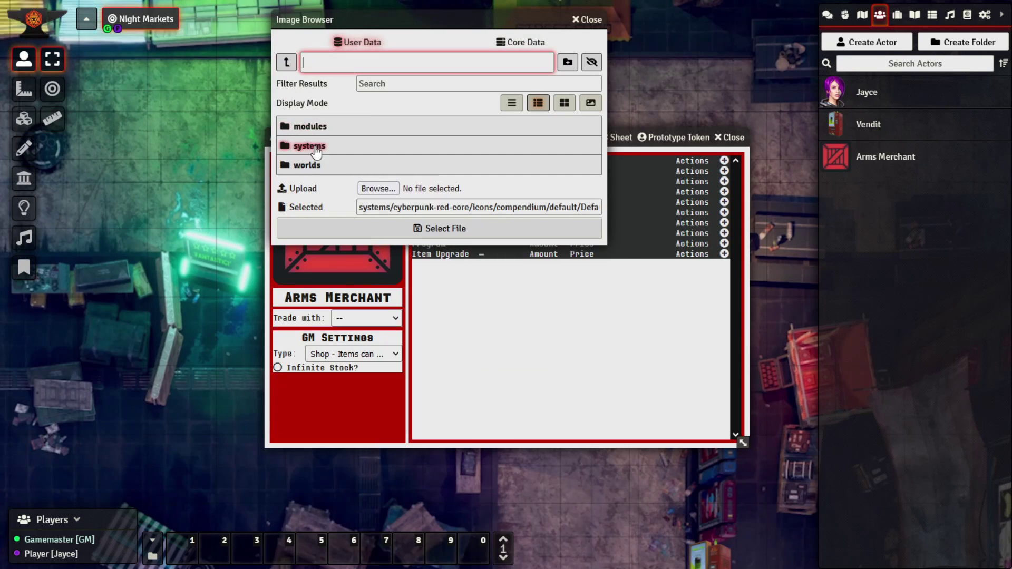
left_click(318, 166)
left_click(333, 128)
left_click(333, 127)
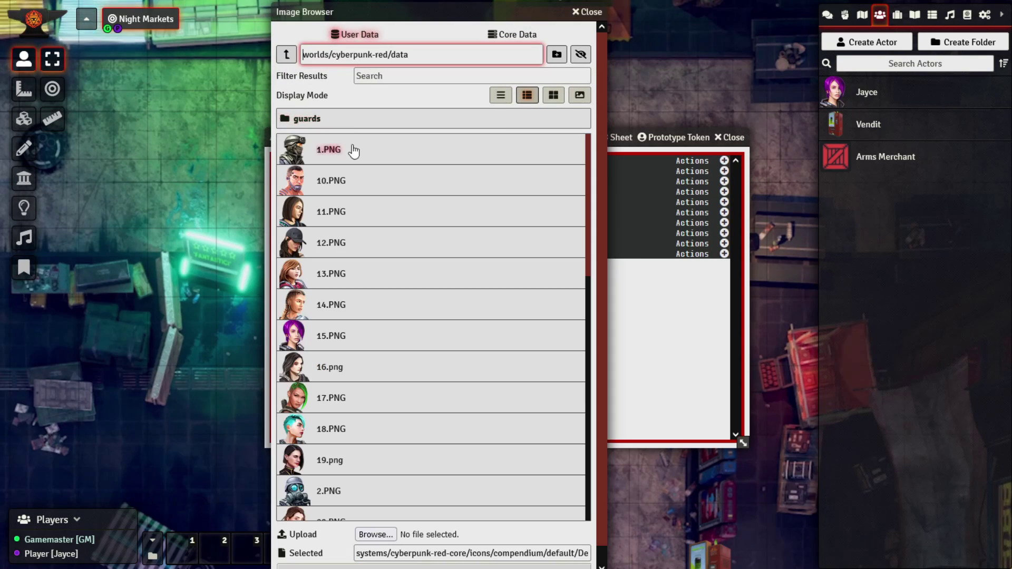
left_click(354, 152)
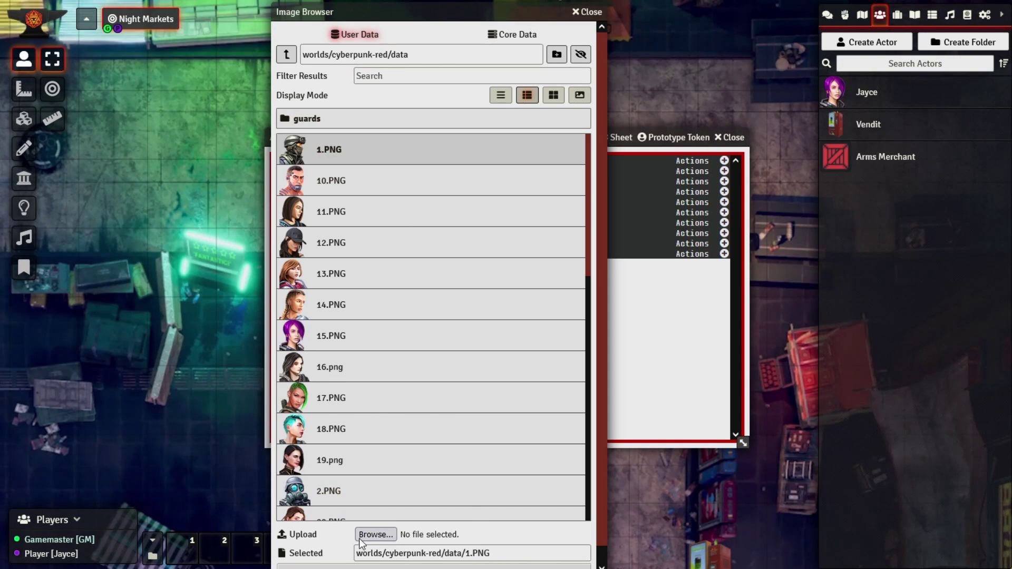
scroll(461, 533, "down", 1)
left_click(450, 554)
Open the Arms Merchant's prototype token image settings
left_click(668, 138)
left_click_drag(181, 137, 630, 199)
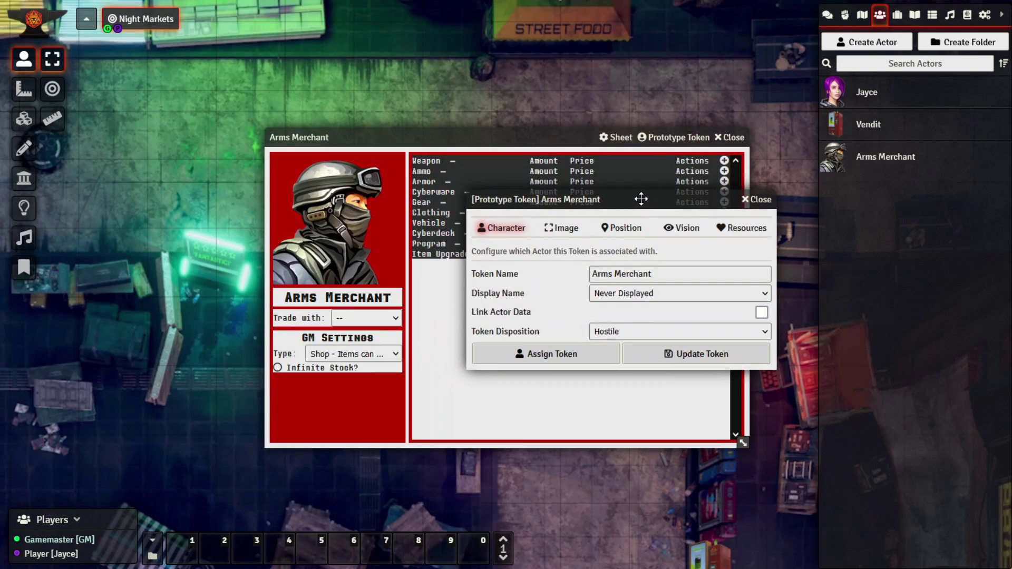
left_click(568, 228)
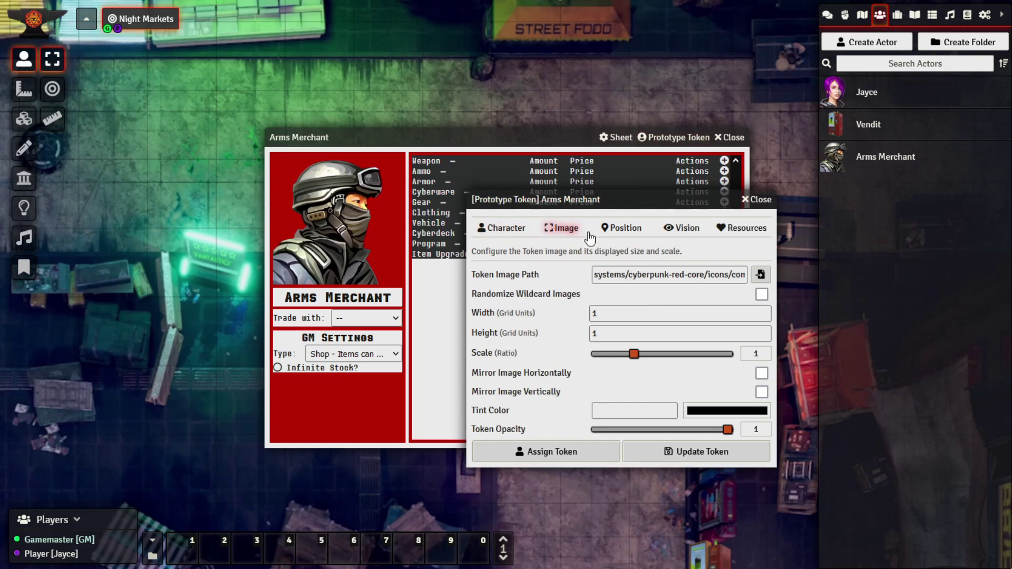
Set the token image to worlds/cyberpunk-red/data/1.PNG and update the token
left_click(761, 274)
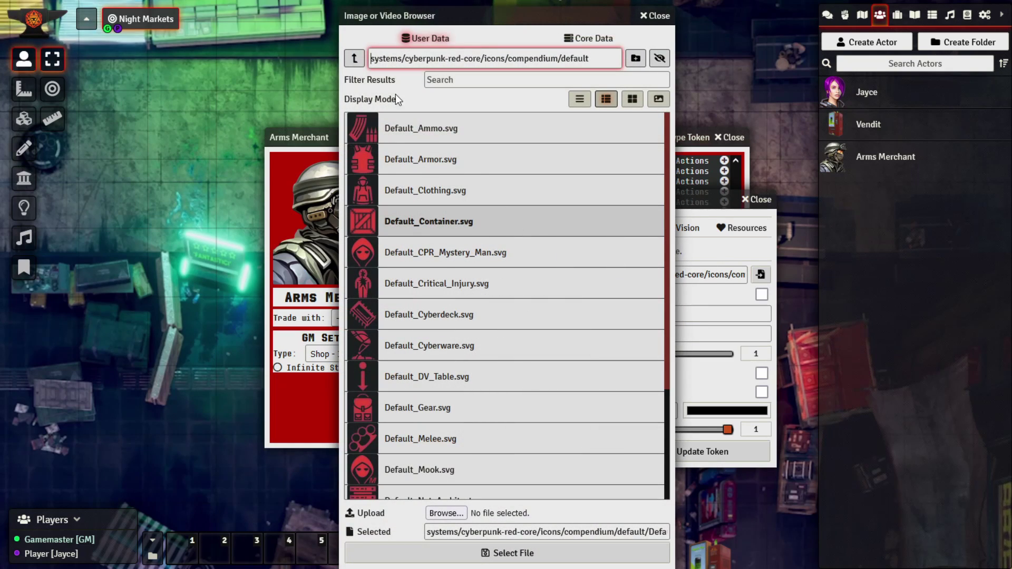
left_click(353, 60)
left_click(354, 60)
left_click(354, 60)
left_click(353, 60)
left_click(354, 60)
left_click(378, 162)
left_click(391, 124)
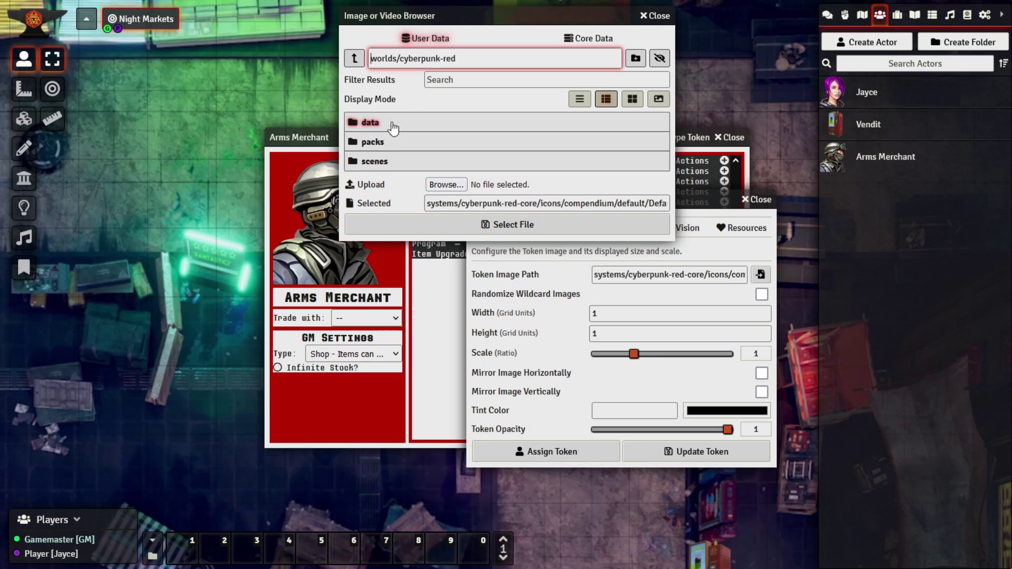
left_click(394, 125)
left_click(409, 151)
scroll(401, 459, "down", 3)
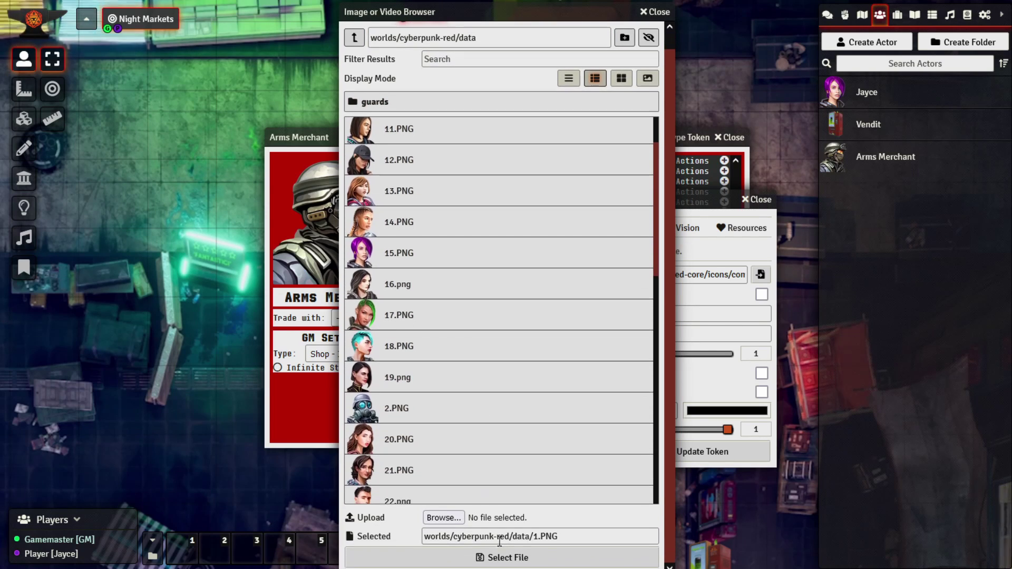
left_click(502, 562)
left_click(656, 450)
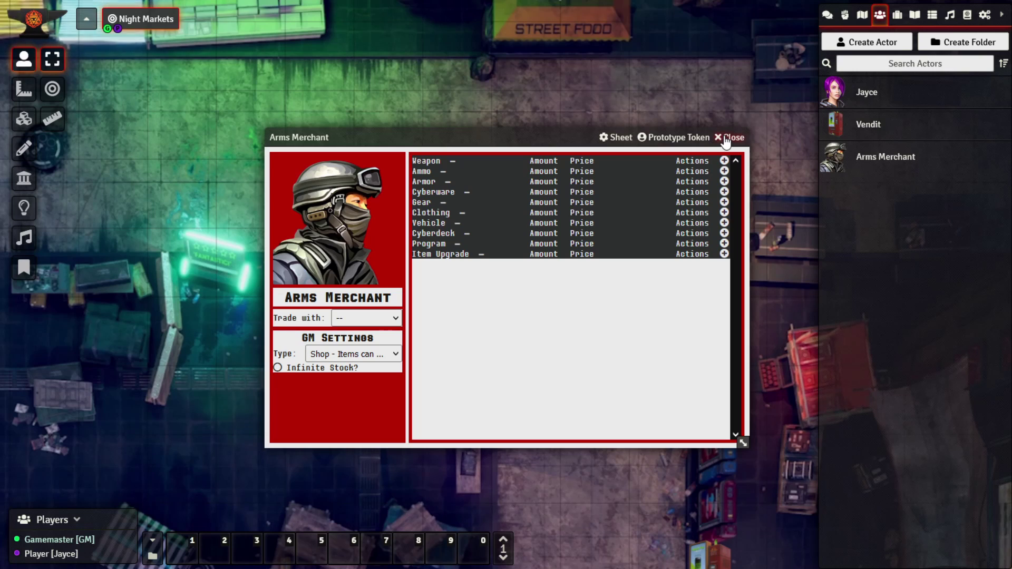
Change the Arms Merchant's Type to 'Loot - All items are free' and close its sheet
left_click_drag(533, 139, 529, 129)
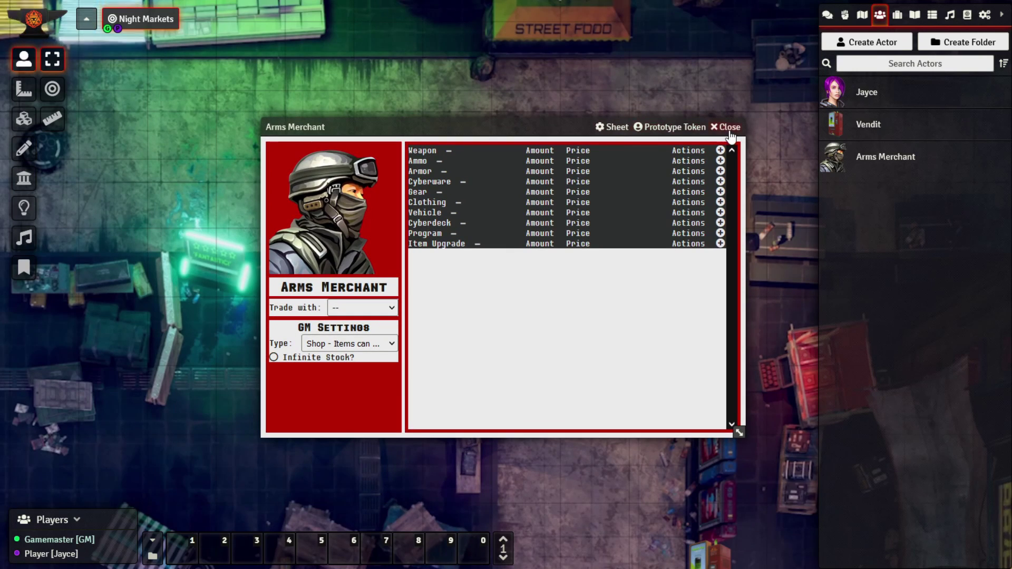
left_click_drag(568, 131, 578, 123)
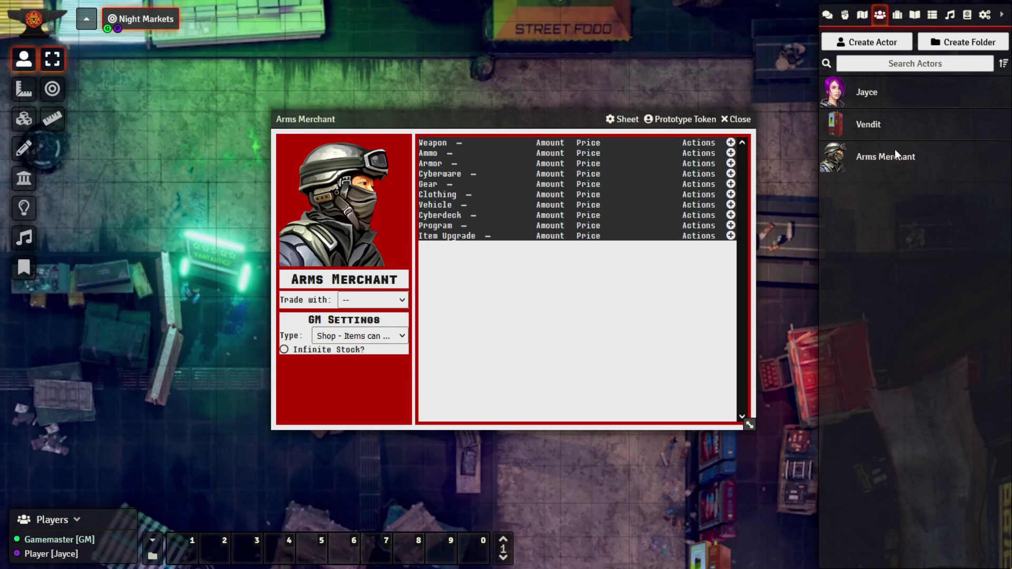
left_click_drag(540, 119, 569, 132)
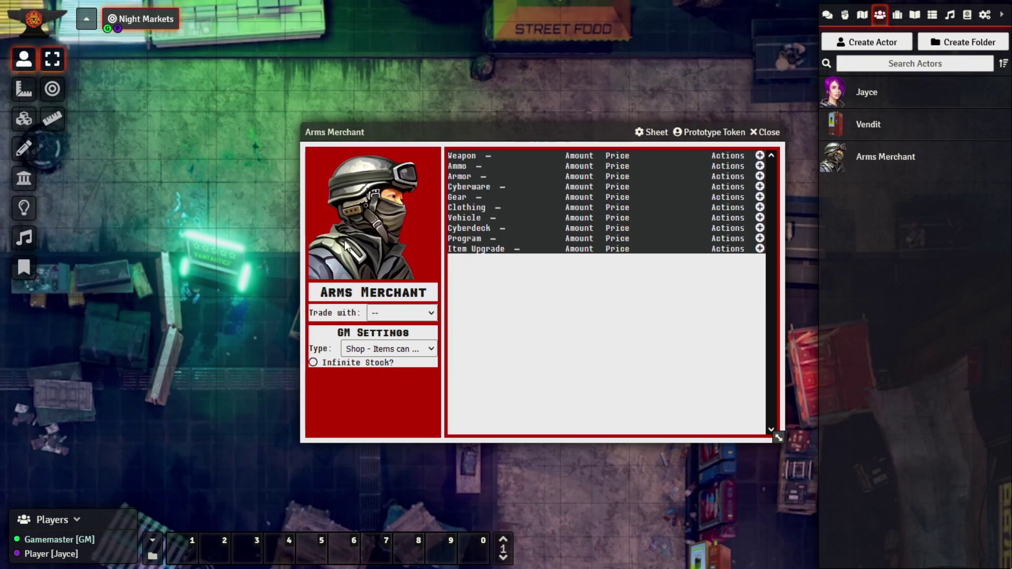
left_click(394, 349)
left_click(382, 381)
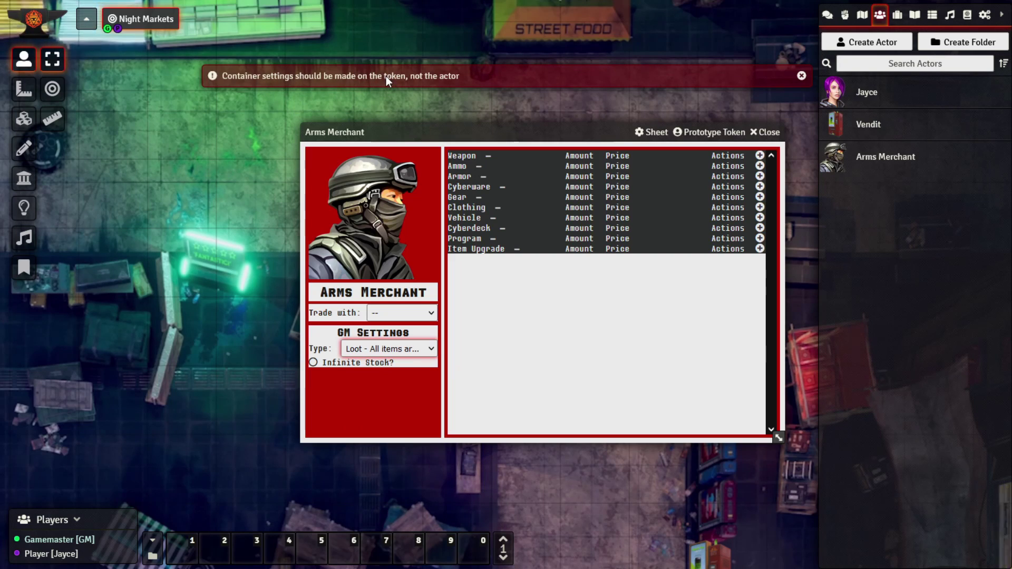
left_click_drag(587, 124, 580, 115)
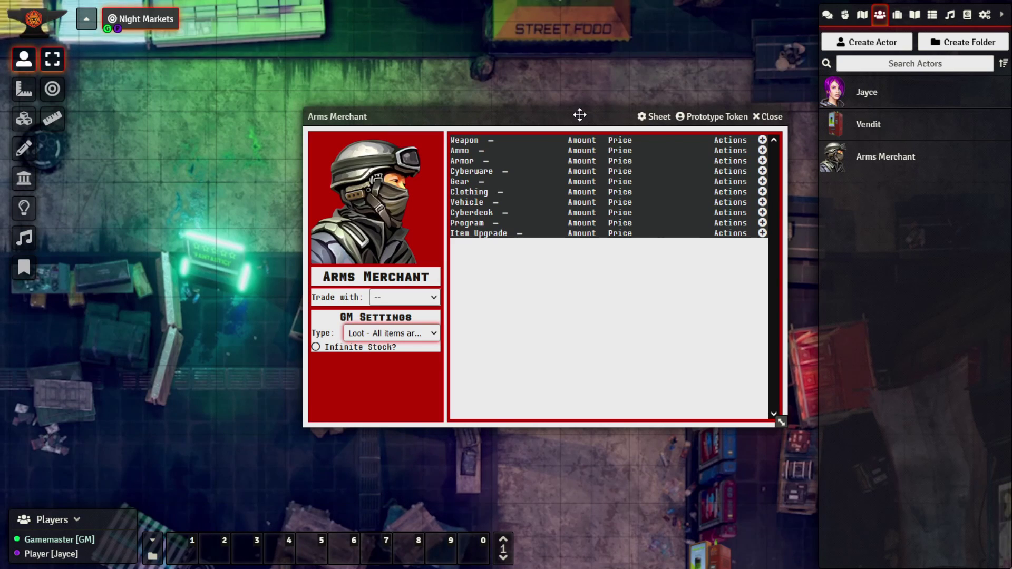
left_click_drag(580, 115, 575, 107)
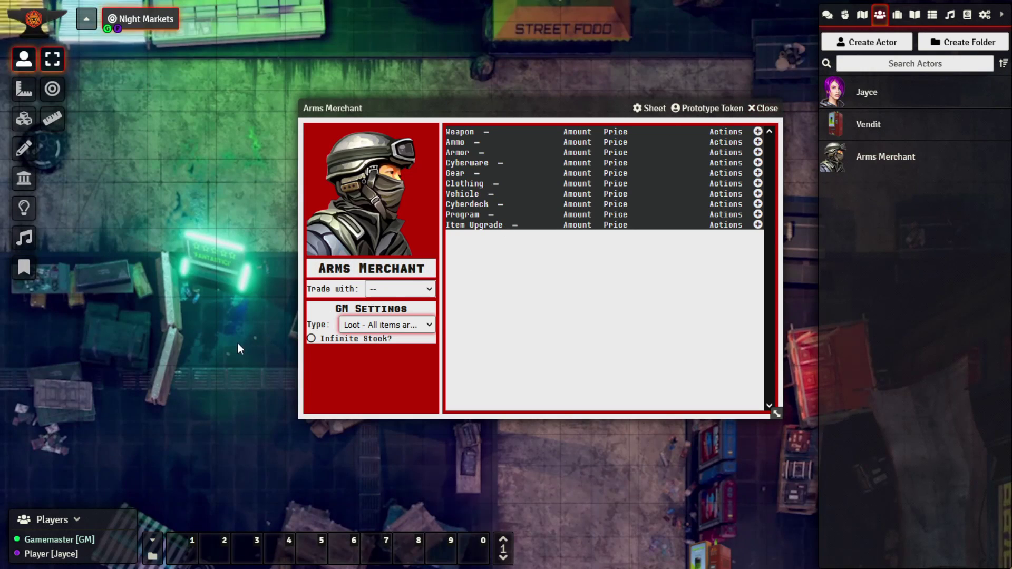
left_click(758, 108)
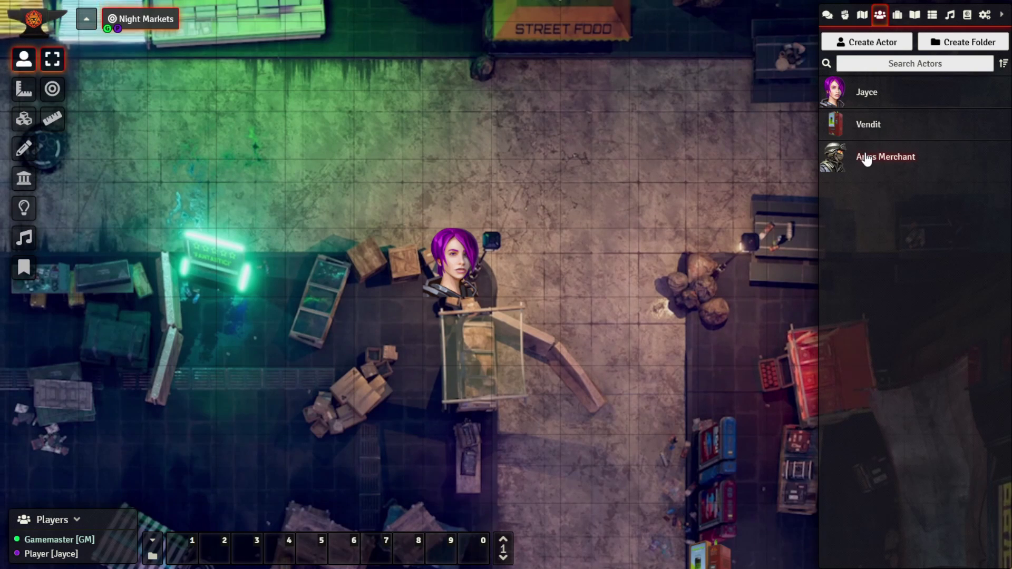
Set All Players to Owner in the Arms Merchant's permissions and save
right_click(883, 163)
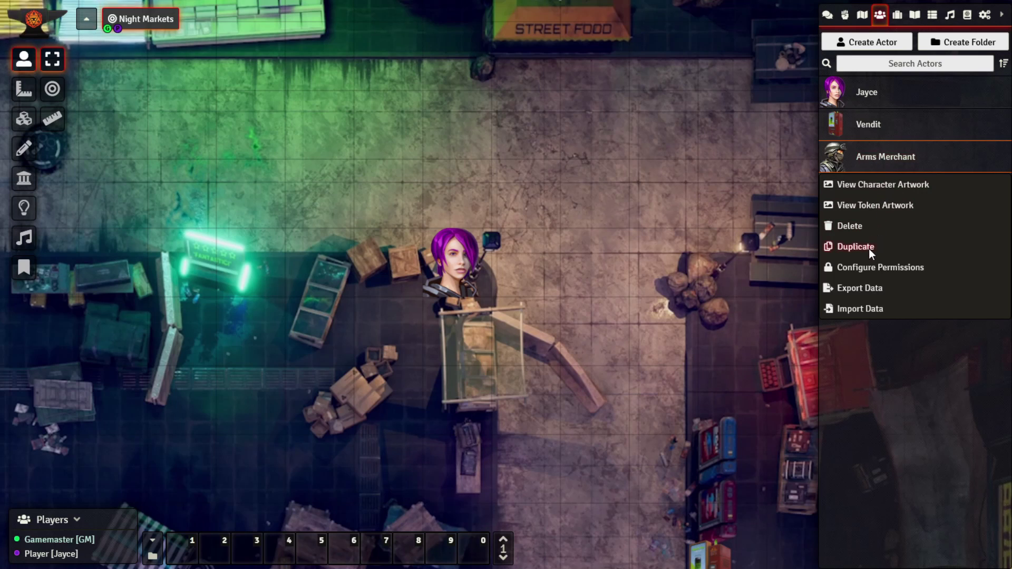
left_click(871, 266)
left_click_drag(689, 143, 674, 136)
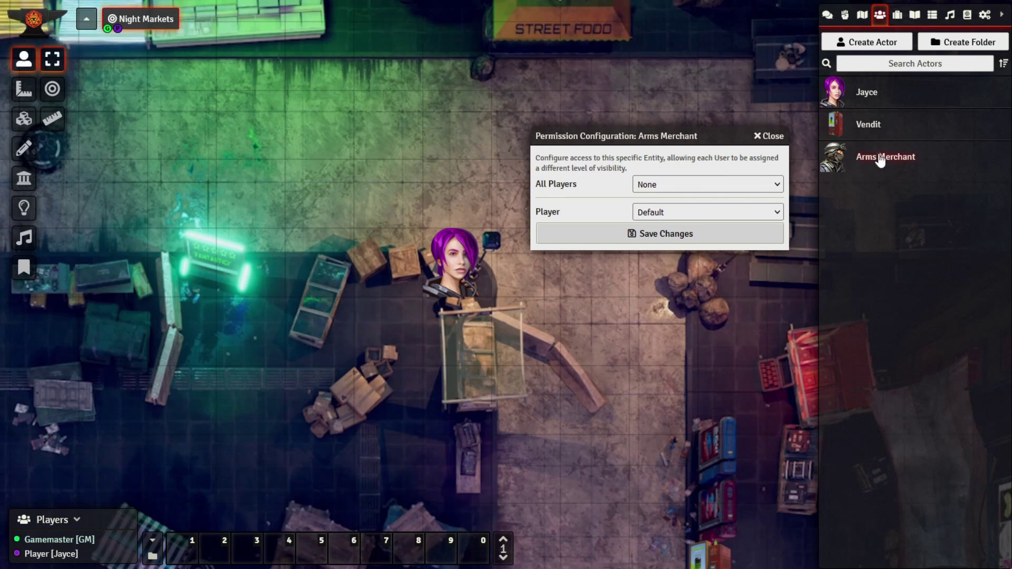
left_click(675, 183)
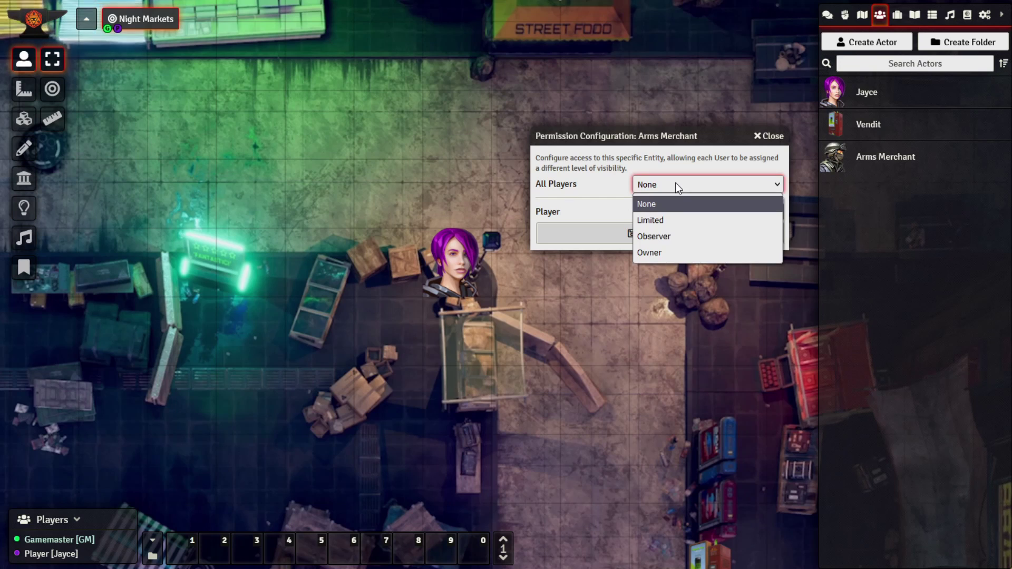
left_click(668, 254)
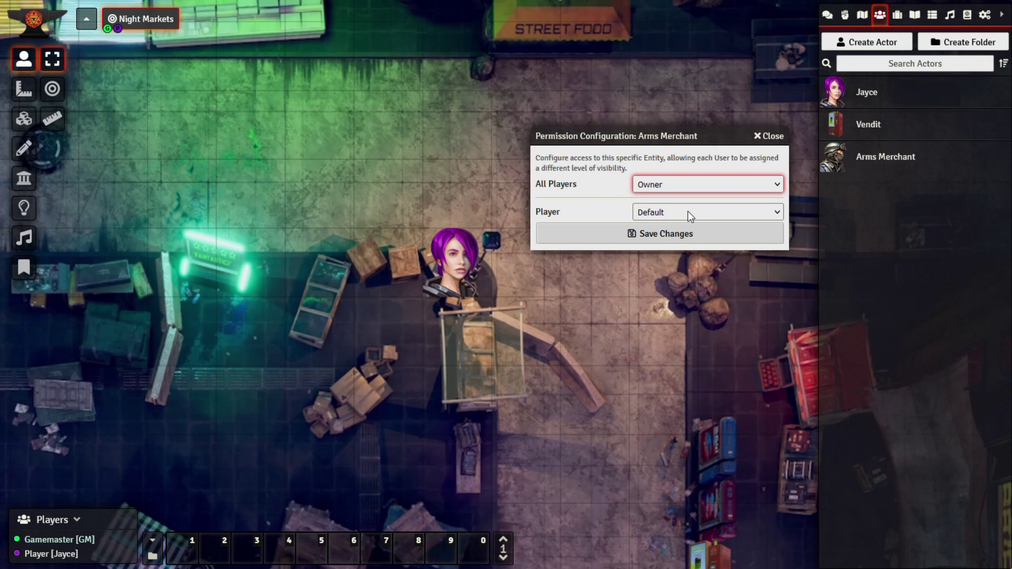
left_click(671, 232)
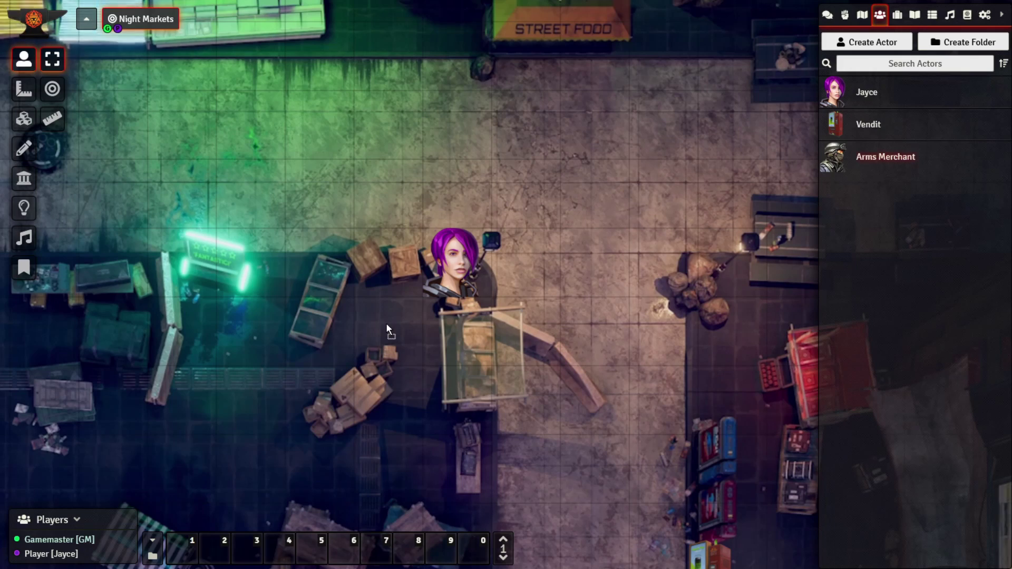
Place the Arms Merchant token on the map beside Jayce
left_click_drag(386, 322, 387, 324)
scroll(612, 242, "down", 3)
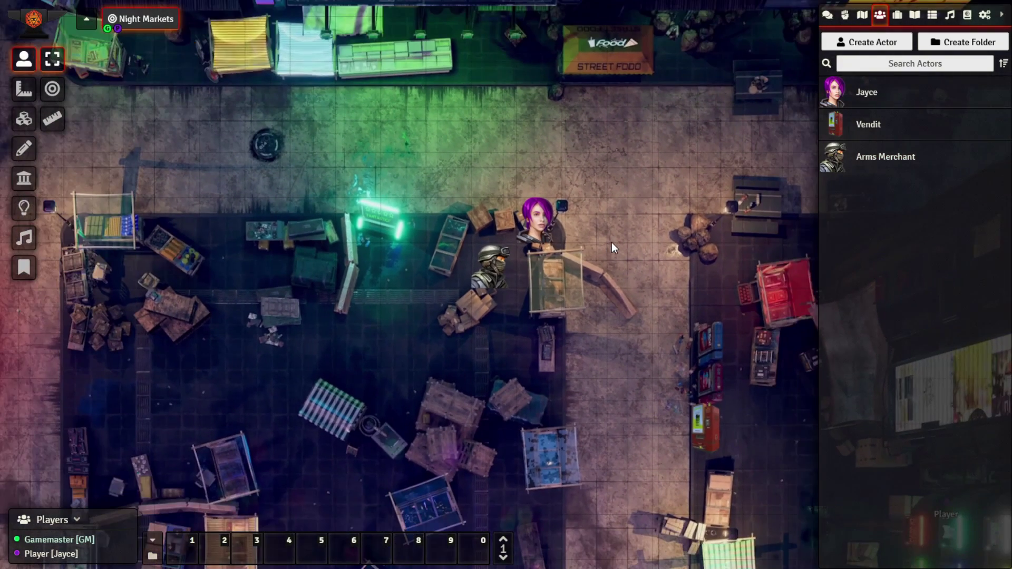
left_click_drag(612, 242, 567, 226)
scroll(445, 259, "up", 1)
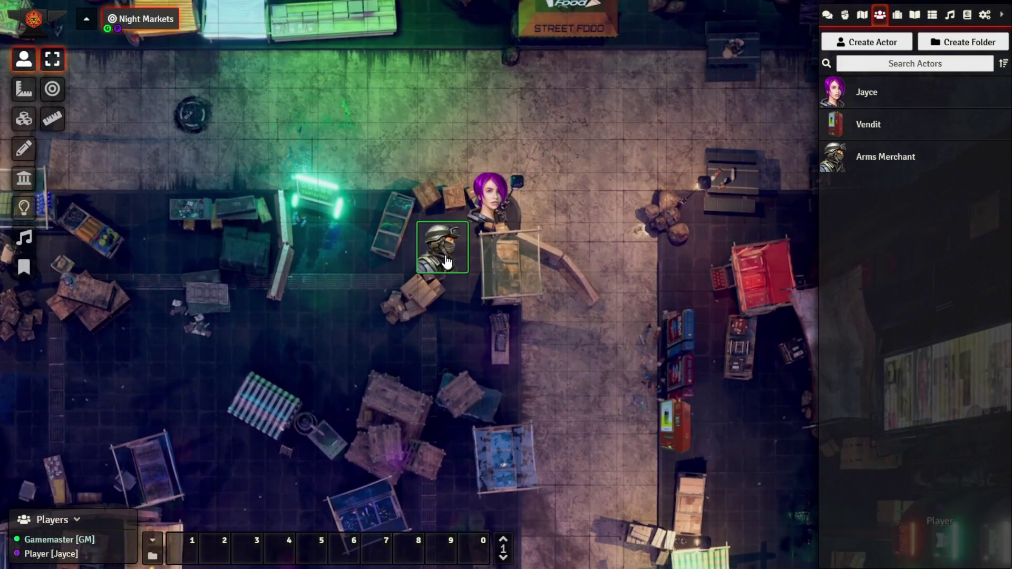
scroll(528, 280, "up", 1)
left_click_drag(528, 281, 507, 352)
scroll(511, 314, "up", 1)
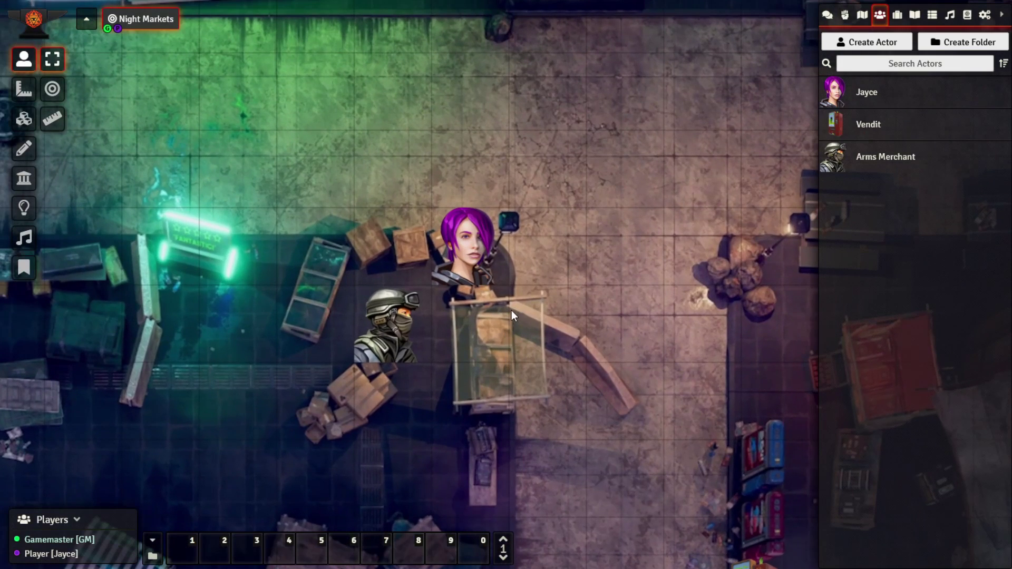
scroll(512, 314, "down", 1)
Open the merchant's token sheet, leave Type on Shop, and show the Compendium packs
double_click(393, 316)
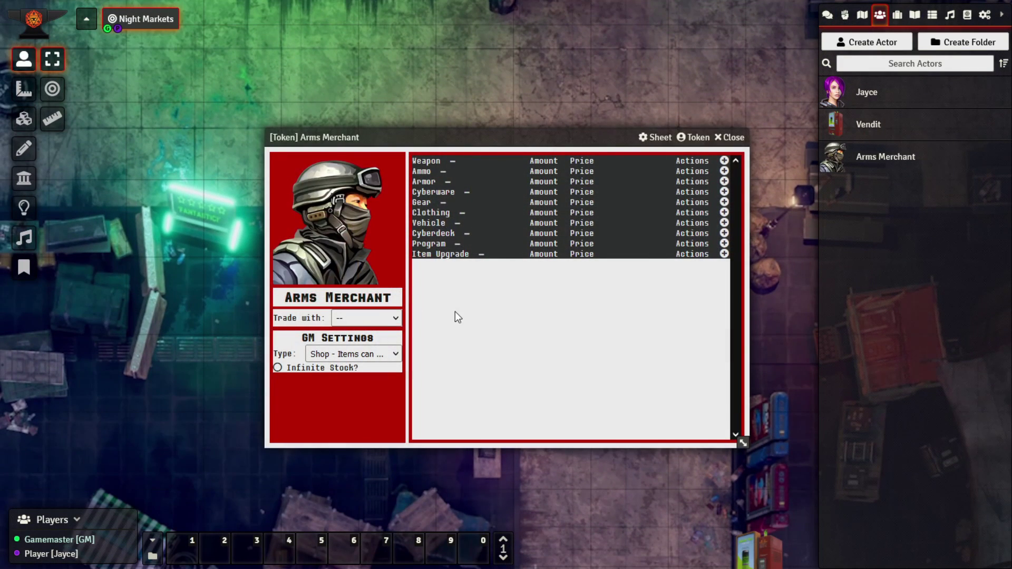
left_click(342, 353)
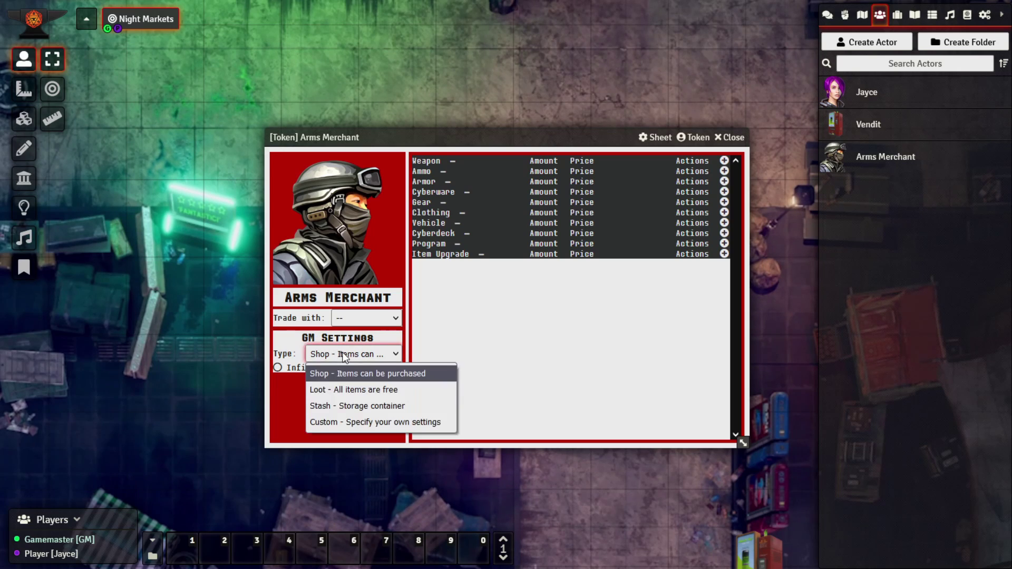
left_click(478, 329)
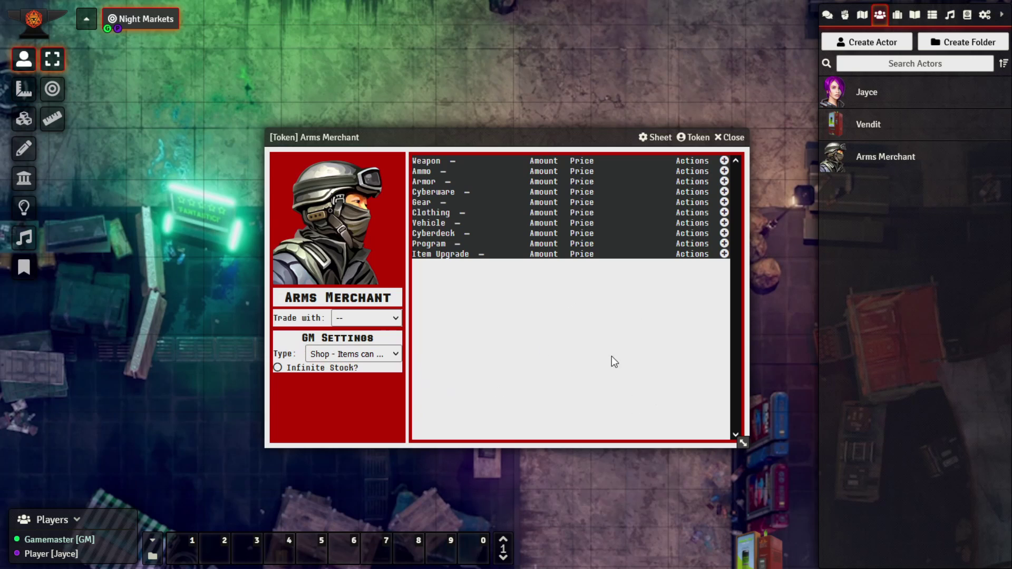
left_click(371, 354)
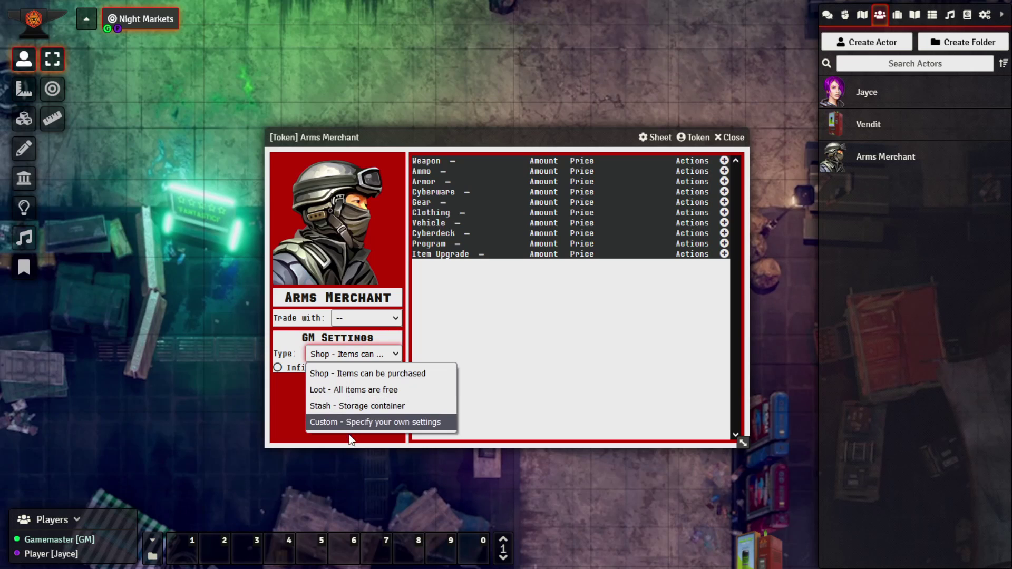
left_click(432, 336)
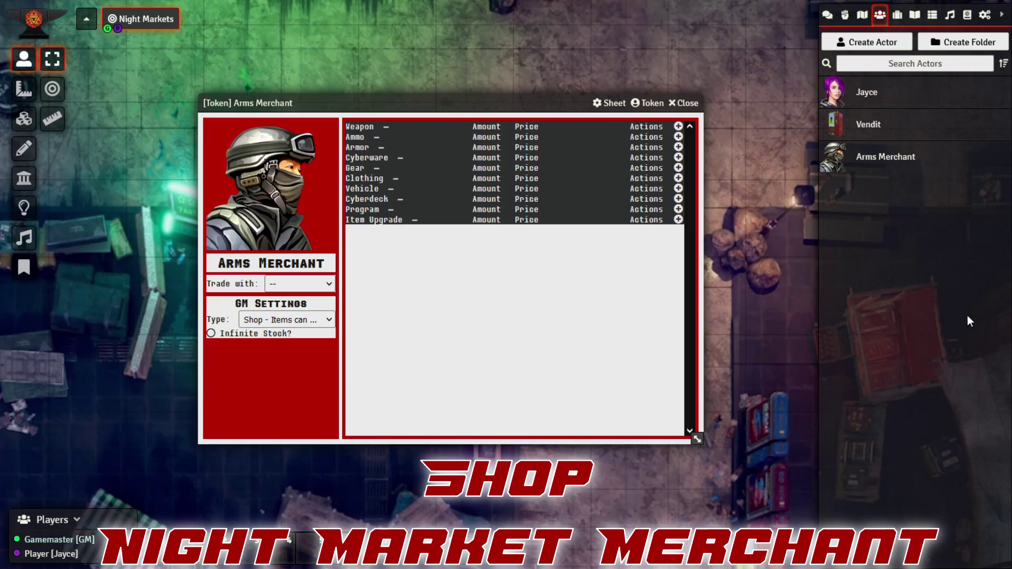
left_click(967, 16)
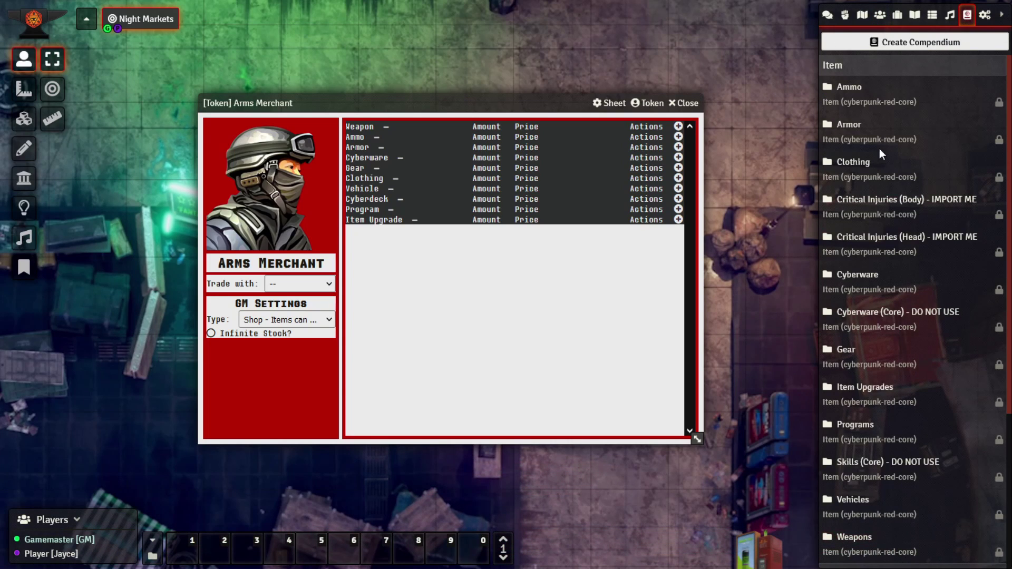
Add three Assault Rifles from the Weapons compendium to the merchant
left_click(847, 543)
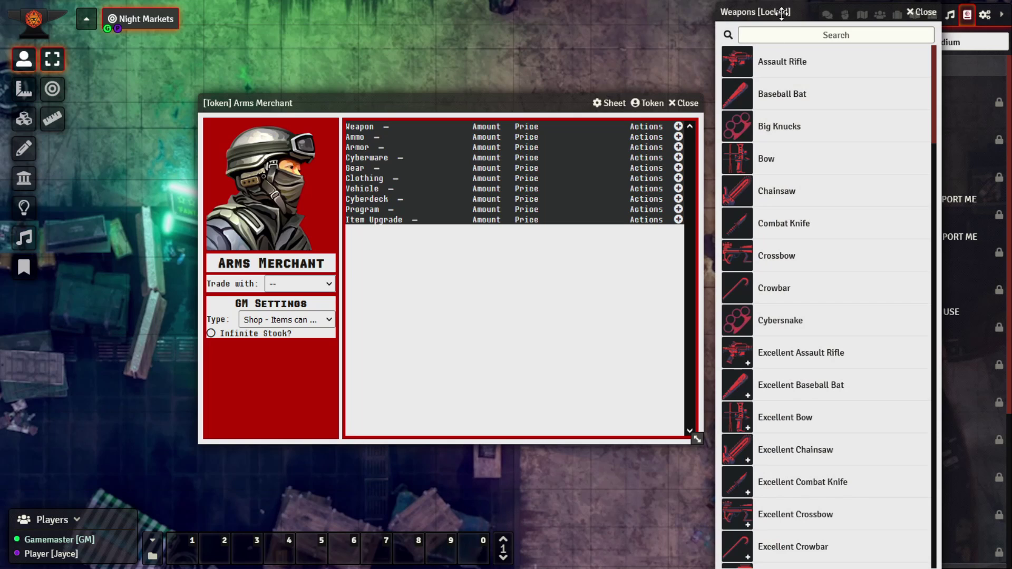
left_click_drag(783, 11, 785, 11)
left_click_drag(787, 61, 490, 296)
left_click_drag(790, 60, 580, 294)
left_click_drag(779, 61, 514, 298)
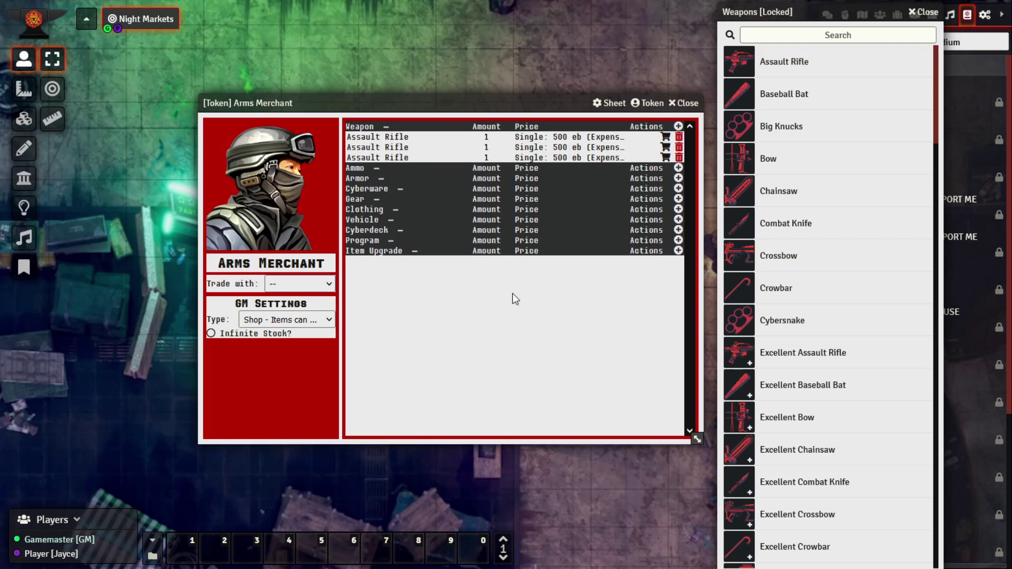
left_click(923, 12)
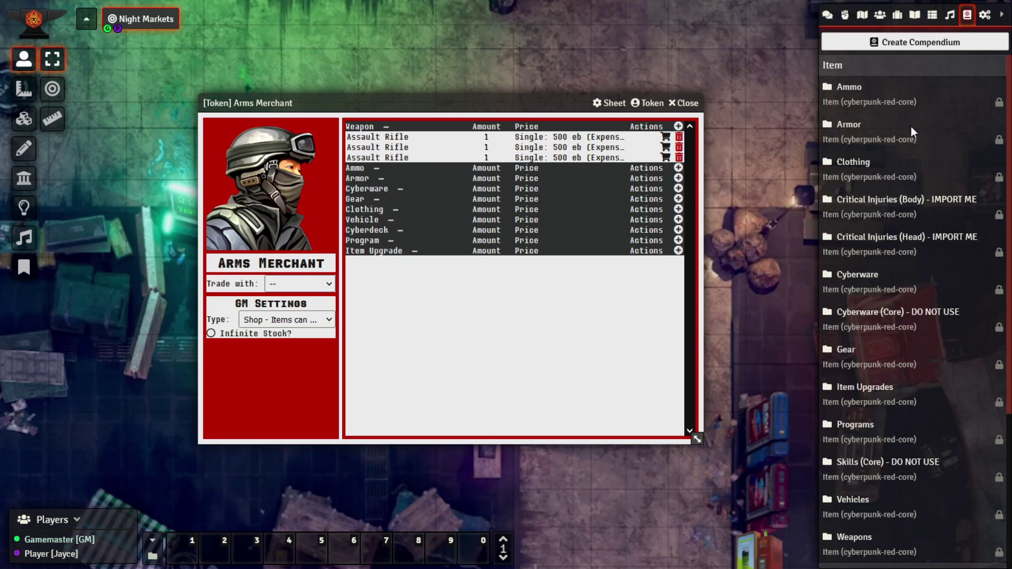
Stock the merchant with 100 Basic Rifle ammo from the Ammo compendium
left_click(848, 87)
scroll(163, 285, "down", 2)
scroll(162, 286, "down", 2)
left_click_drag(161, 286, 394, 307)
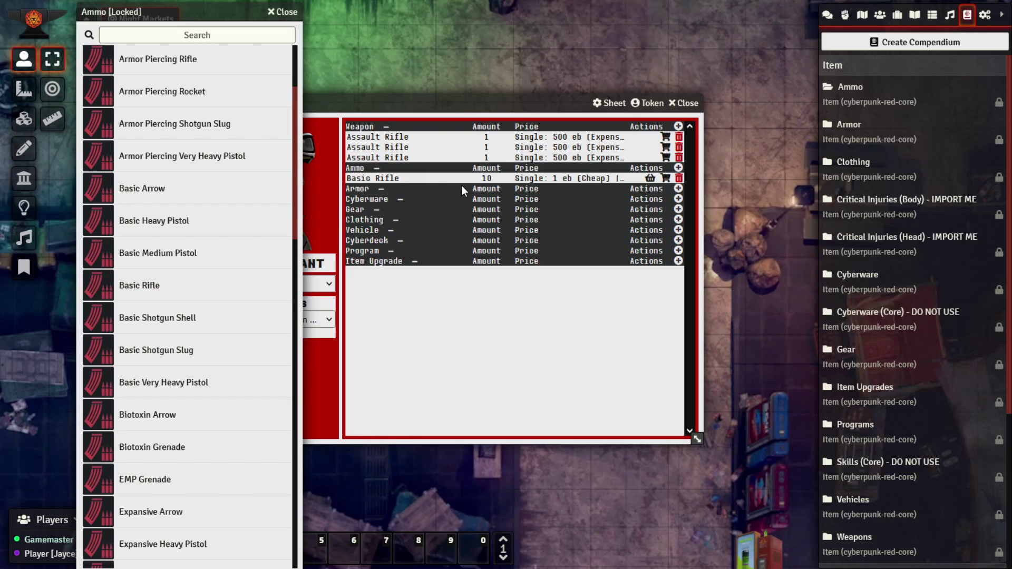
left_click_drag(157, 286, 397, 314)
left_click_drag(151, 295, 504, 316)
left_click_drag(160, 293, 499, 322)
left_click_drag(150, 276, 580, 317)
left_click_drag(152, 289, 578, 326)
left_click_drag(151, 289, 474, 304)
scroll(191, 55, "up", 3)
Search 'rifle' and add Armor Piercing, Expansive and Rubber Rifle ammo to the merchant
left_click(211, 37)
type("r")
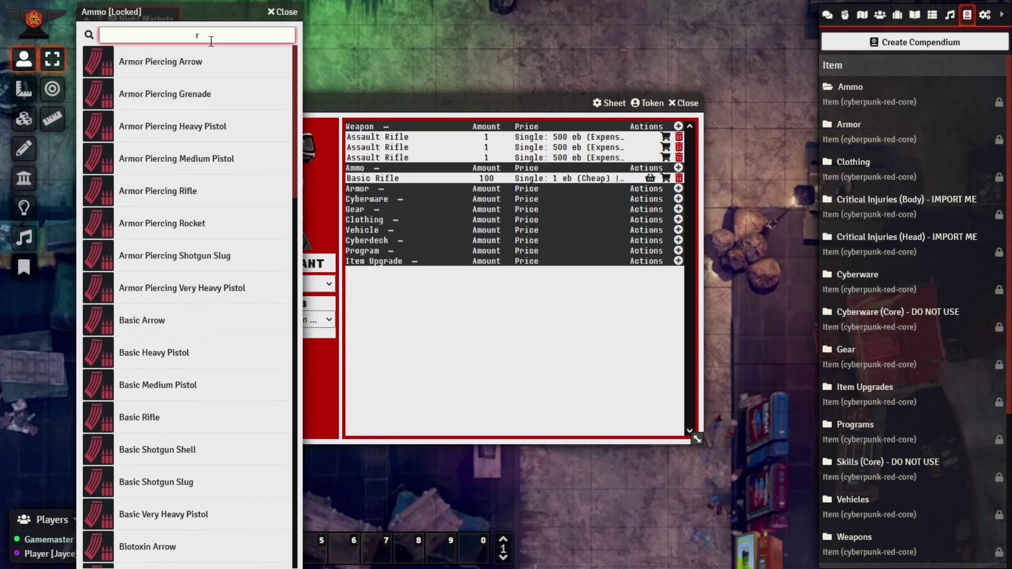
type("ifle")
left_click_drag(179, 60, 592, 378)
left_click_drag(127, 127, 433, 295)
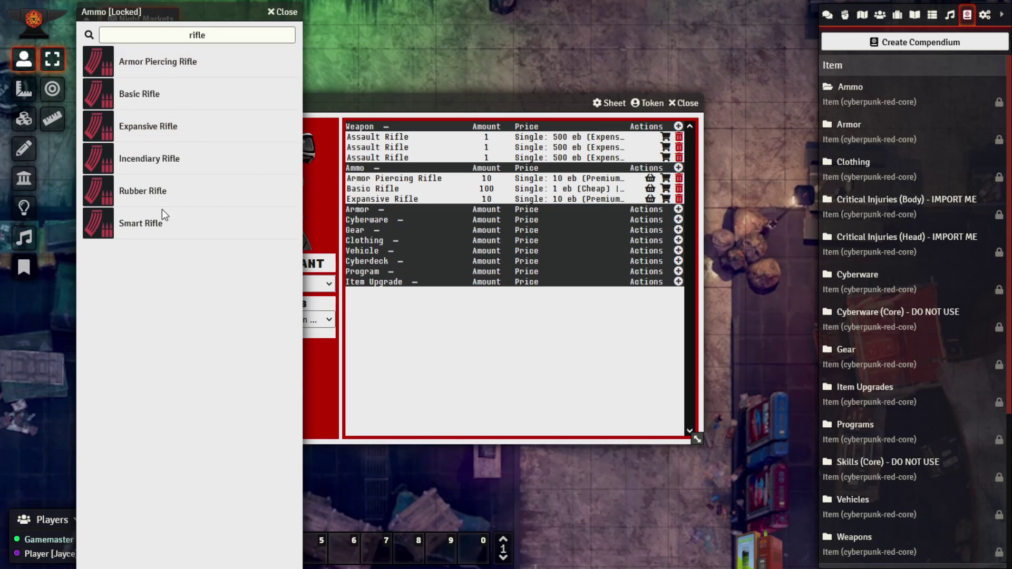
left_click_drag(147, 193, 466, 327)
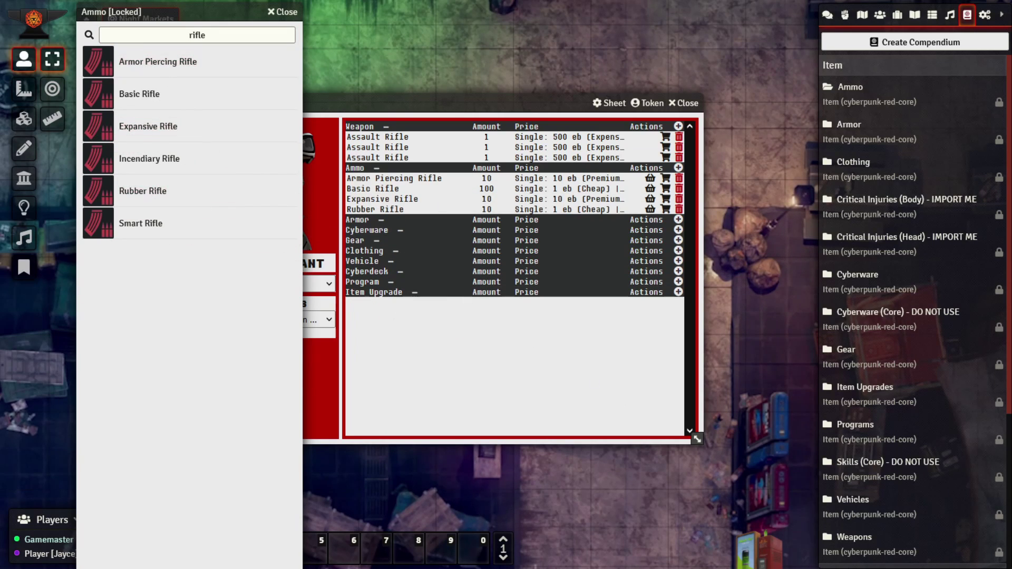
left_click(284, 13)
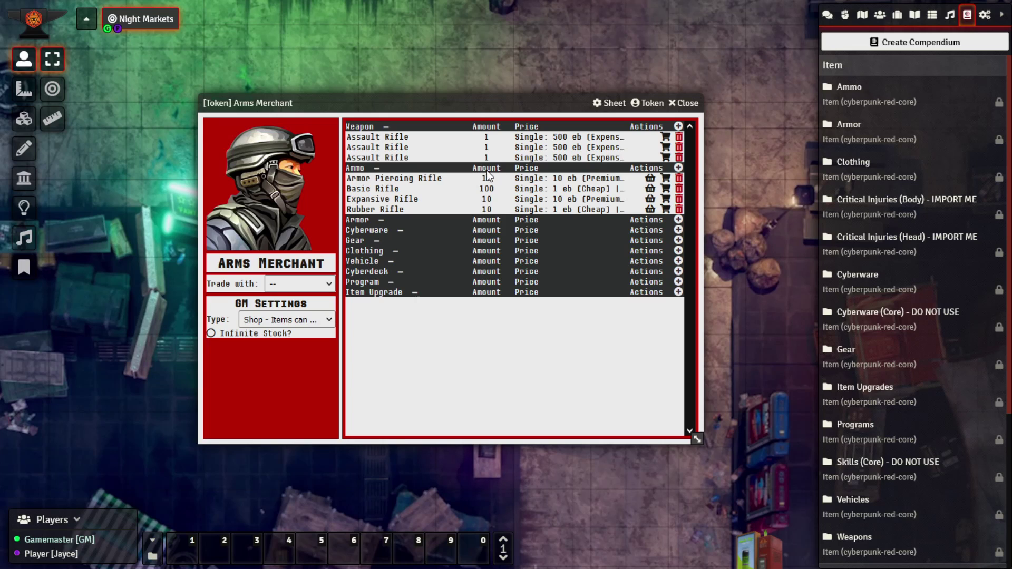
Change the Rubber Rifle ammo Amount to 100 in its Settings tab
left_click(387, 211)
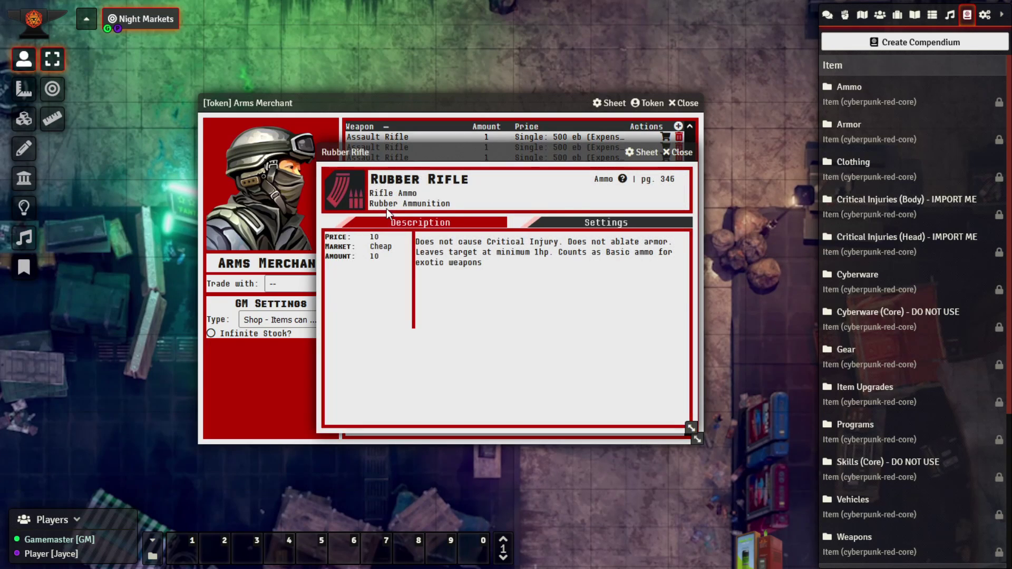
left_click(609, 224)
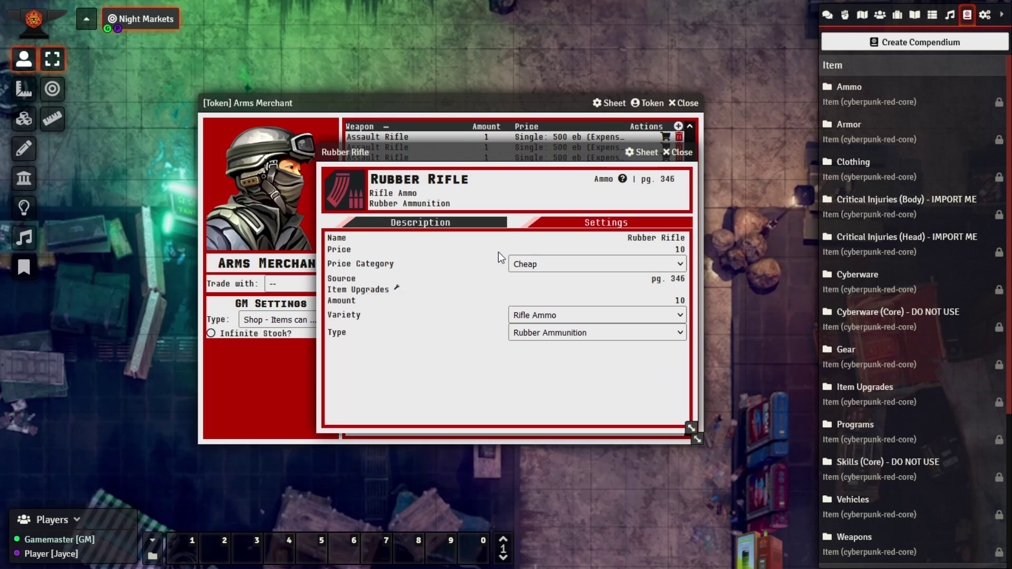
left_click(598, 299)
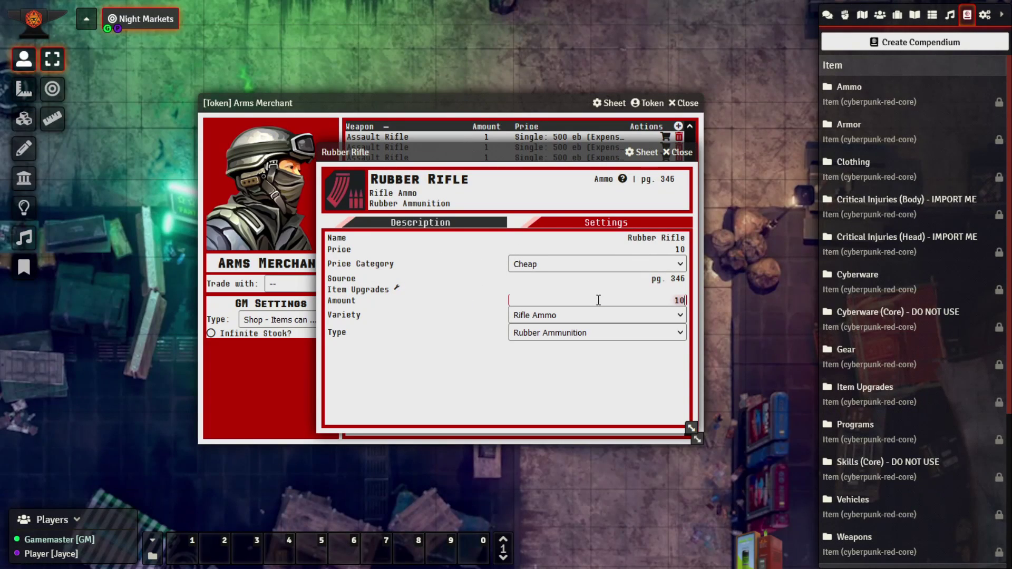
left_click(679, 152)
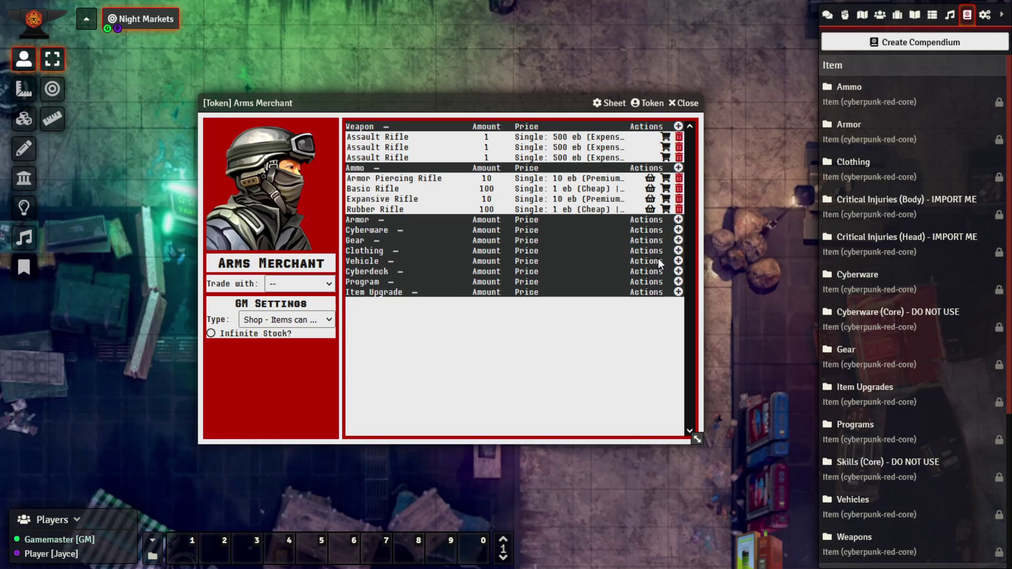
left_click_drag(547, 105, 509, 102)
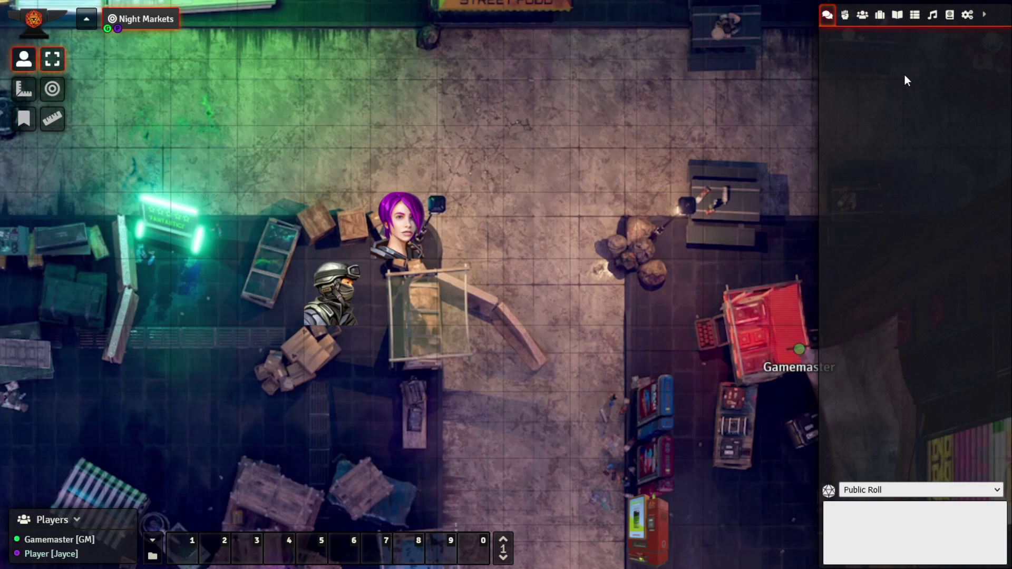
In player view, show the Actors list, then return the sidebar to Chat
left_click(861, 20)
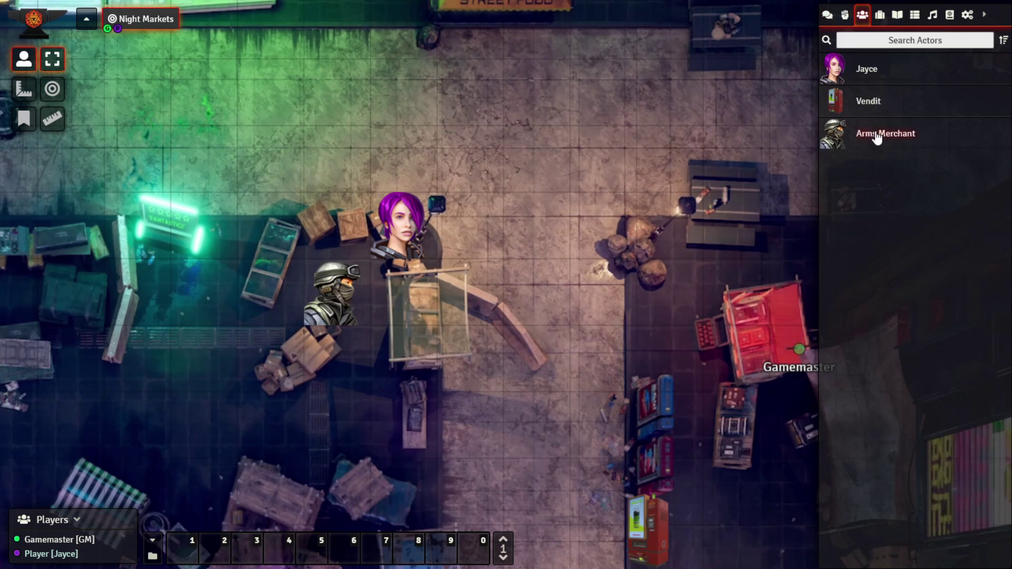
left_click(827, 14)
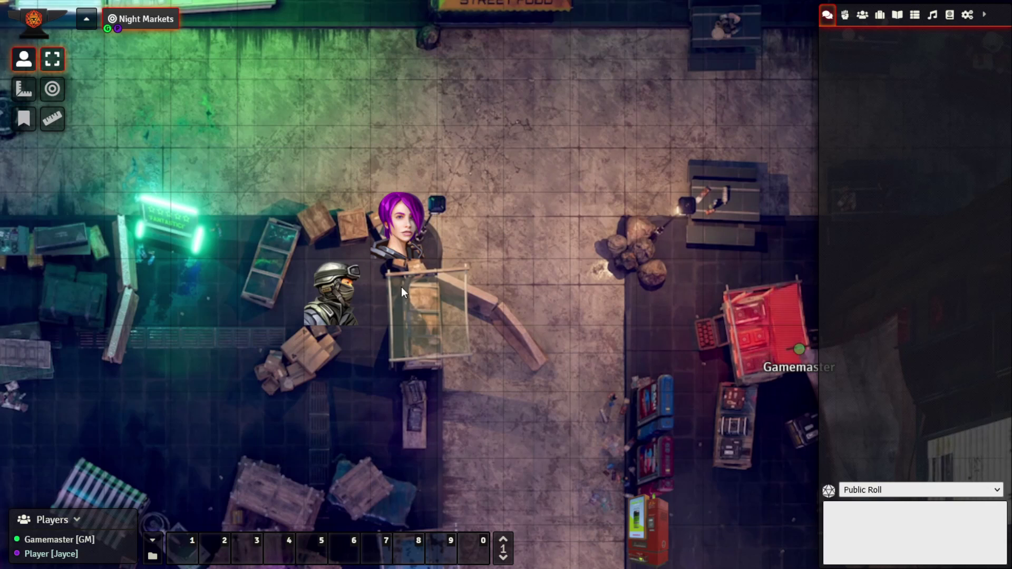
Open the Arms Merchant shop, keep trading set to Jayce, and close it
double_click(349, 291)
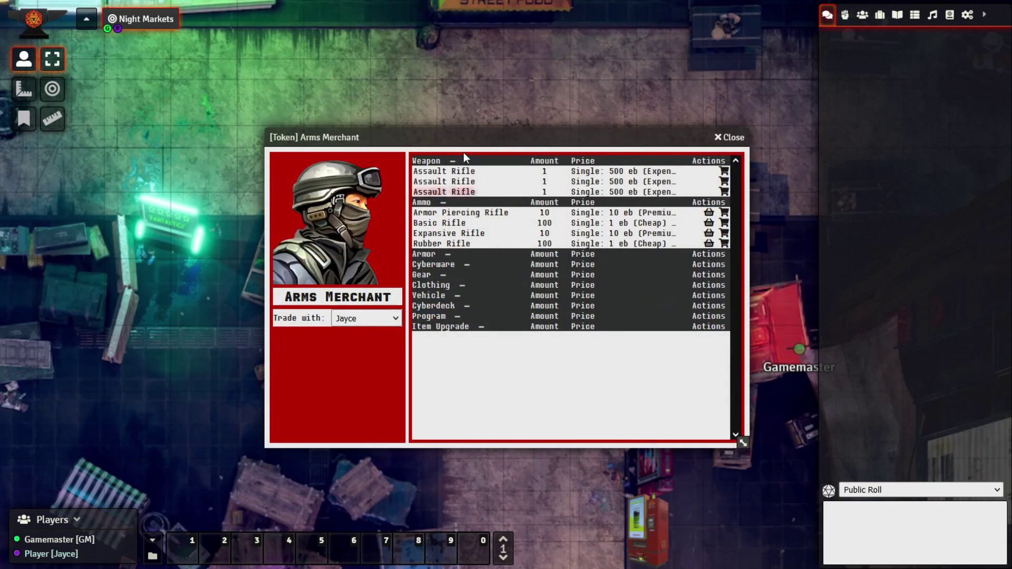
left_click_drag(483, 131, 423, 95)
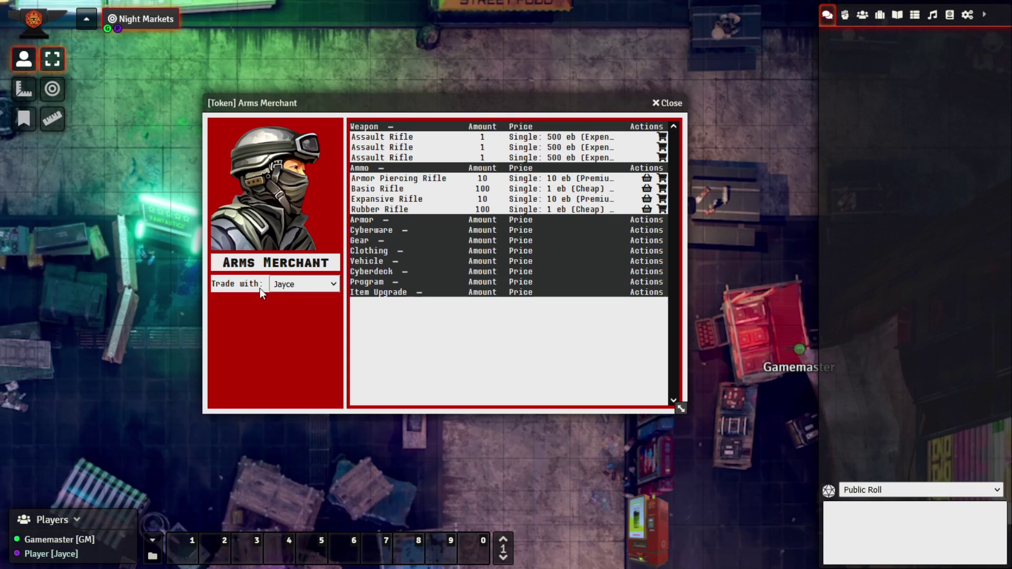
left_click(281, 283)
left_click(282, 283)
left_click(283, 283)
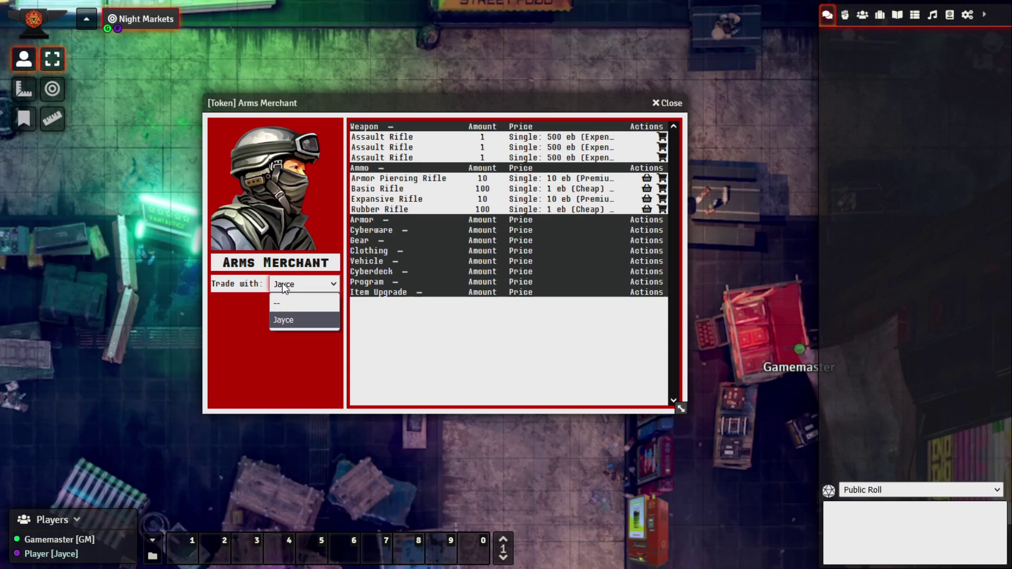
left_click(292, 320)
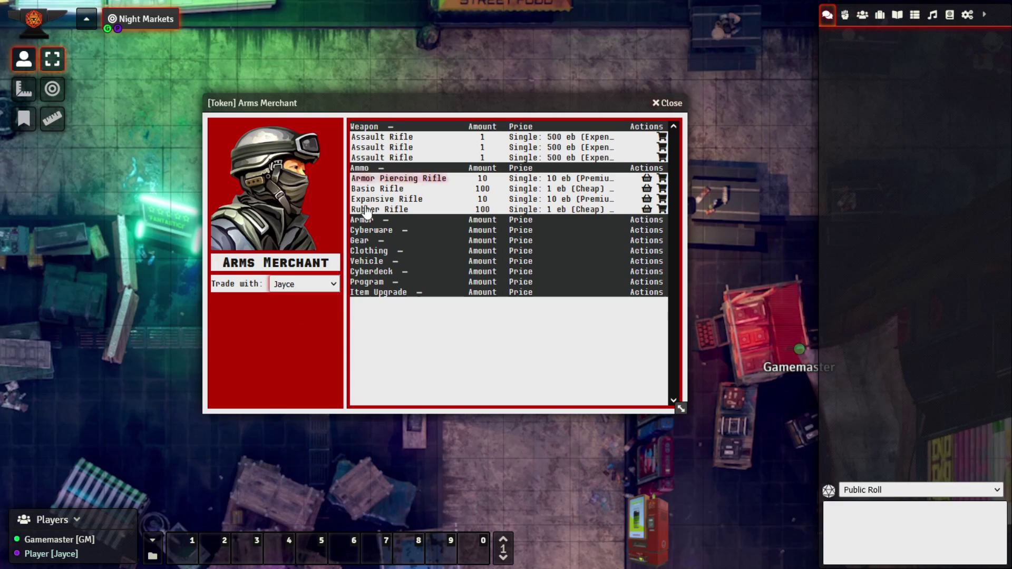
left_click(288, 285)
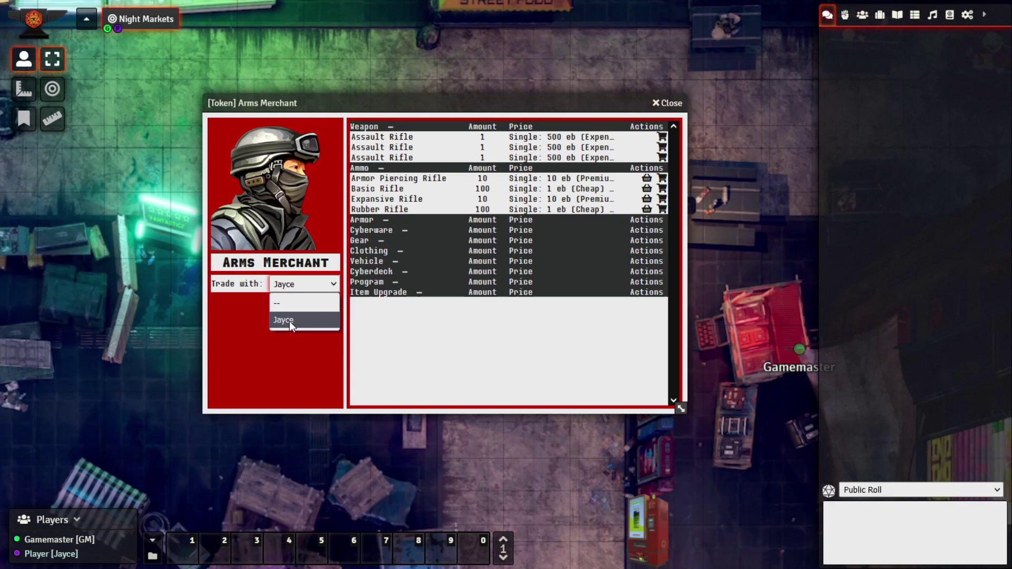
left_click(289, 321)
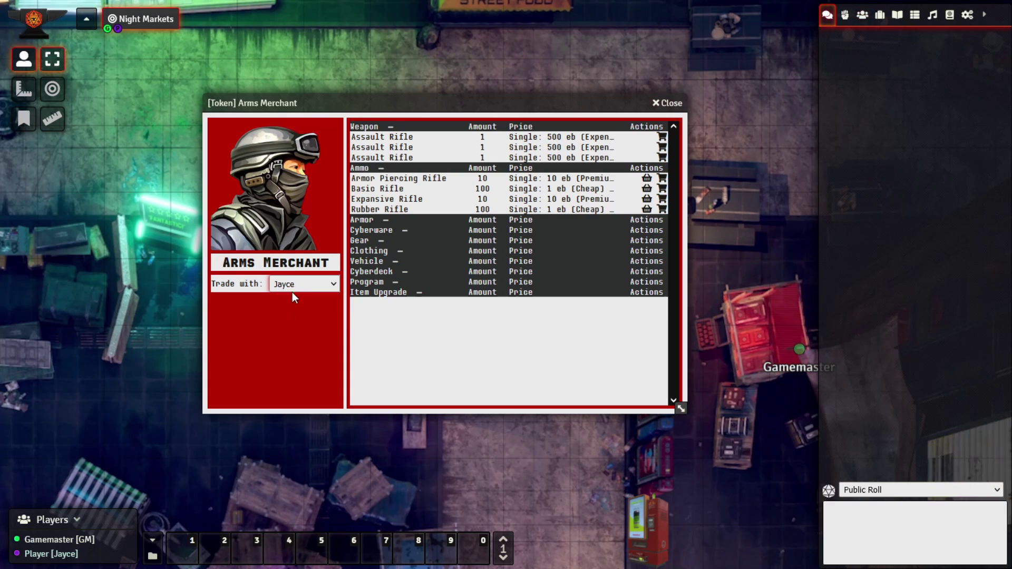
left_click_drag(496, 104, 443, 138)
left_click(613, 141)
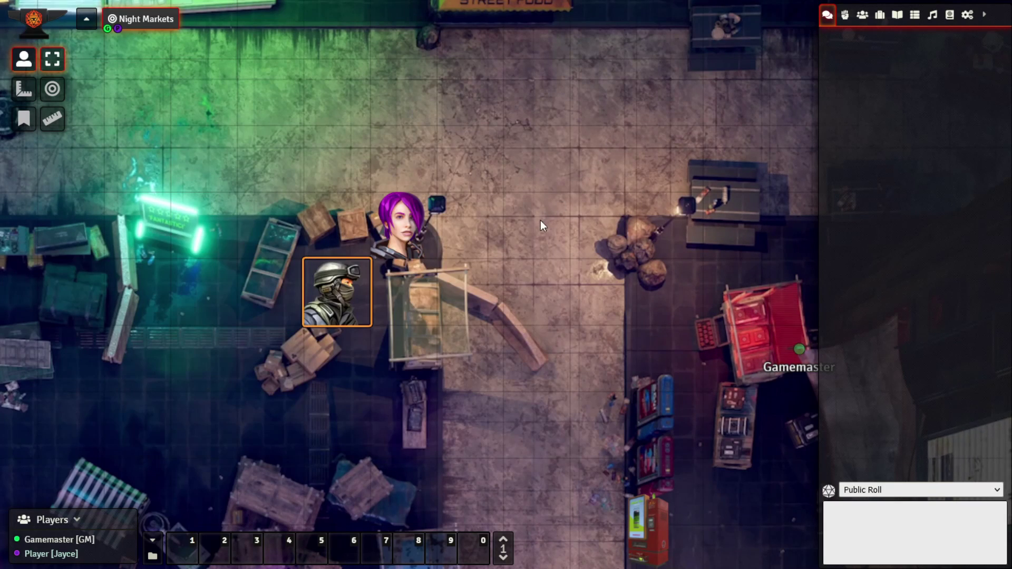
Check Jayce's Gear tab shows 2000 Eurobucks, then close her sheet
double_click(401, 225)
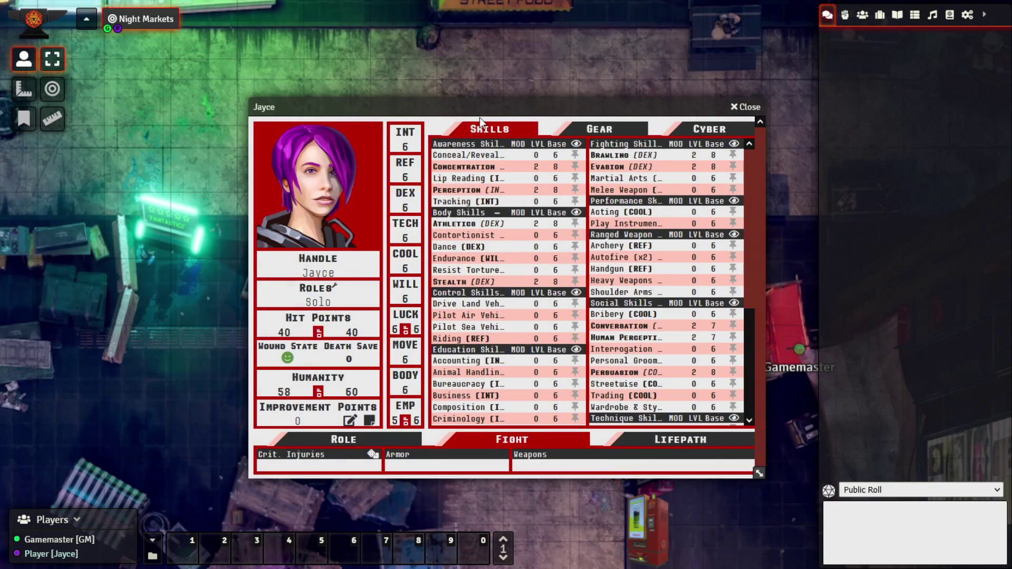
left_click(604, 132)
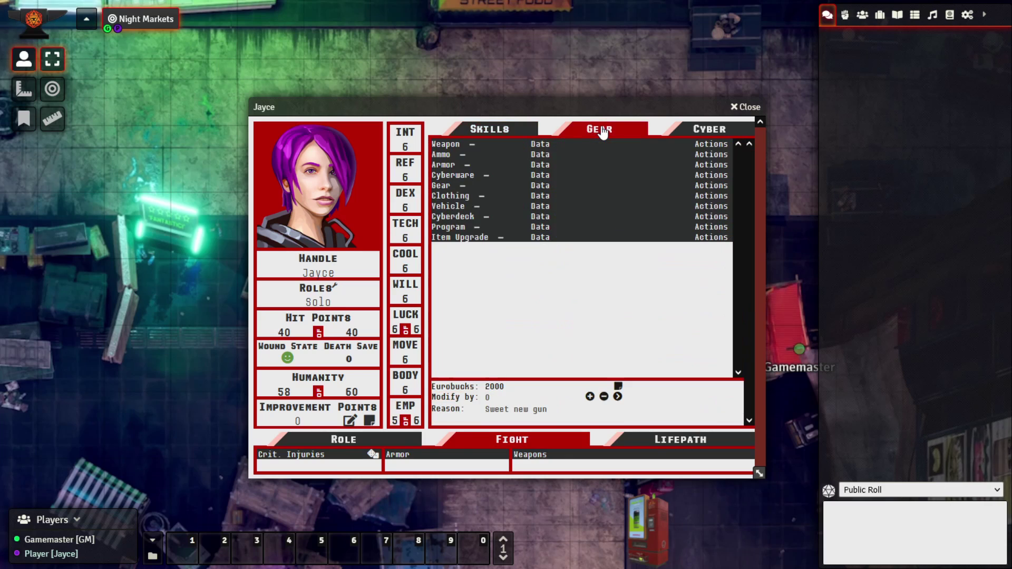
left_click(515, 396)
left_click(553, 301)
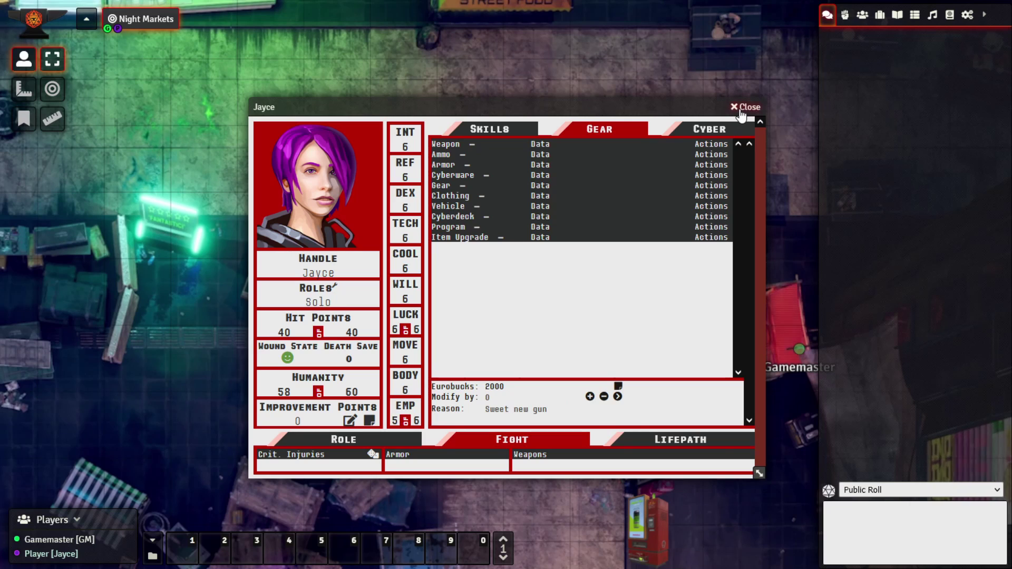
left_click(742, 108)
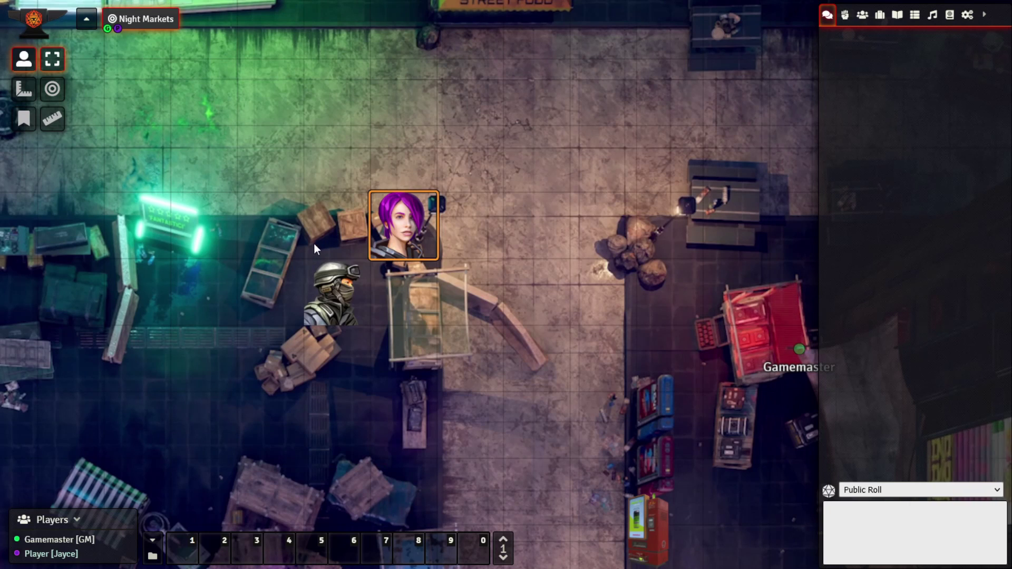
Set Trade with to Jayce, buy one Assault Rifle, and open Jayce's sheet
double_click(338, 278)
left_click_drag(406, 138, 370, 110)
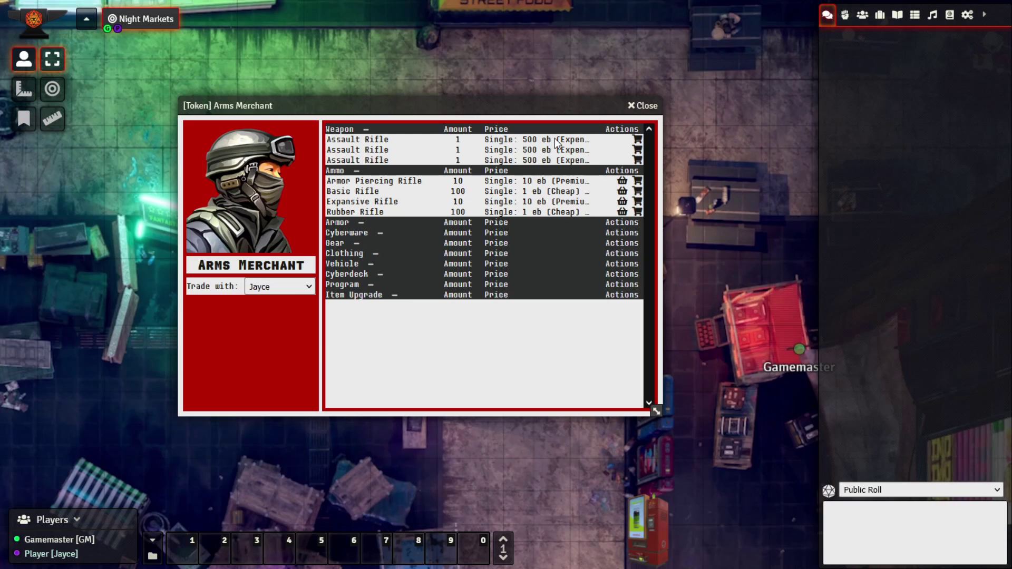
left_click(270, 286)
left_click(270, 322)
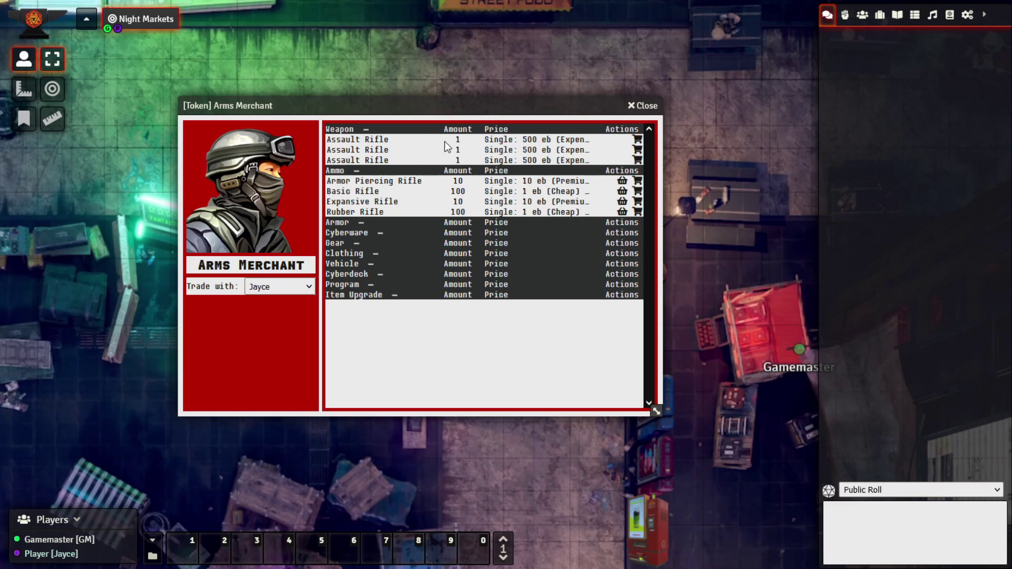
left_click(637, 139)
left_click_drag(385, 106, 279, 235)
double_click(401, 209)
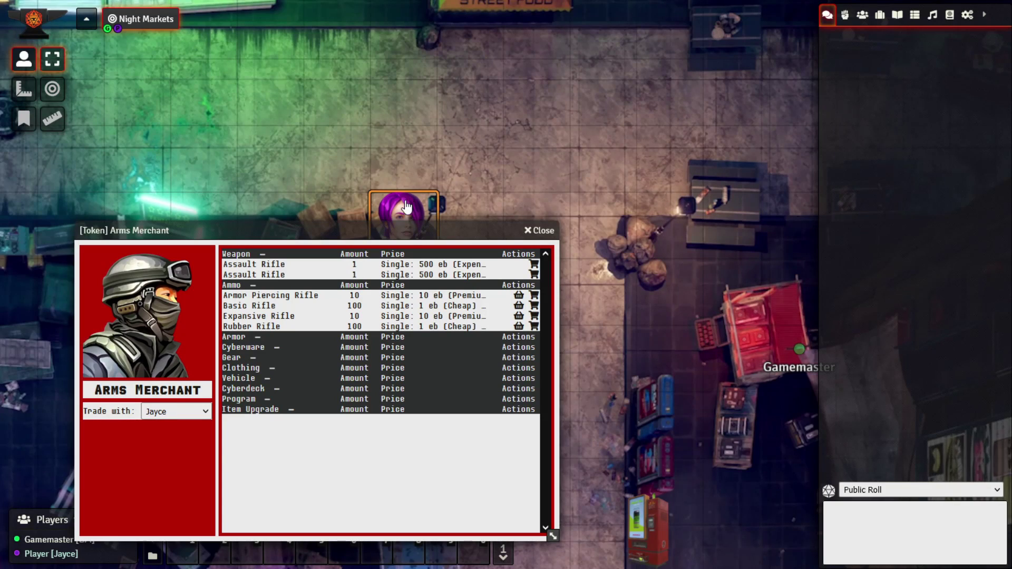
left_click_drag(470, 100, 701, 63)
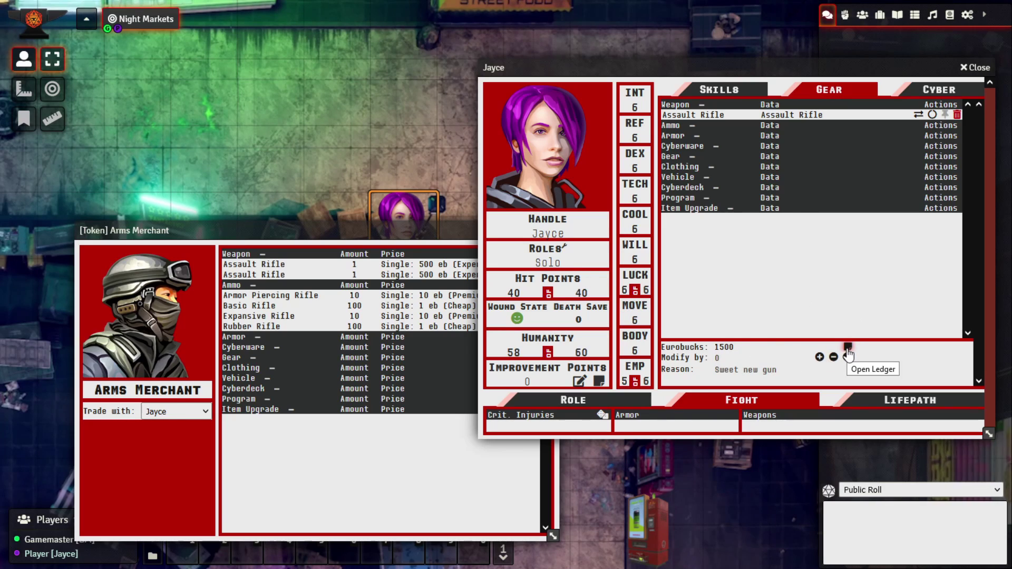
left_click(847, 356)
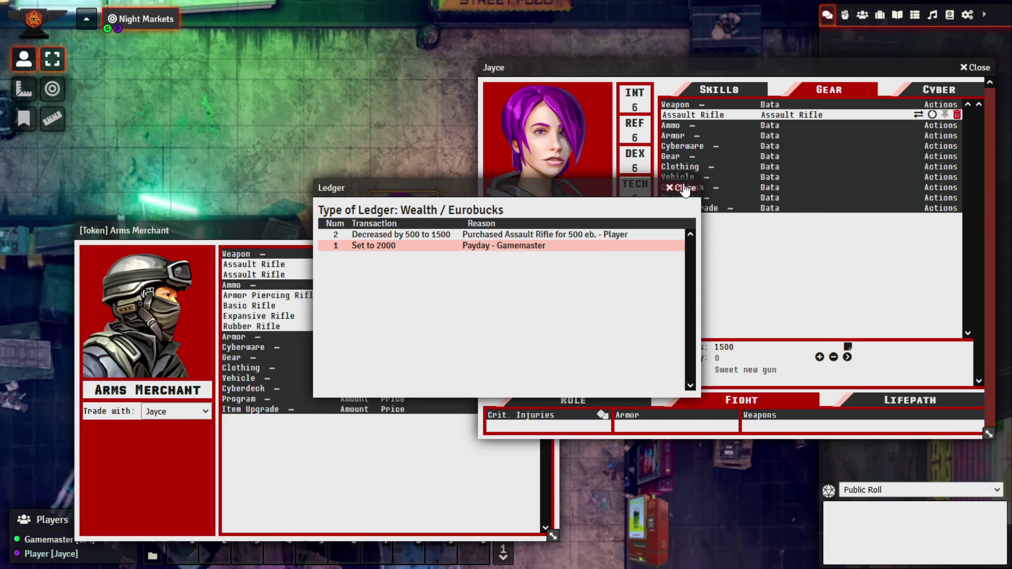
left_click(681, 188)
left_click_drag(393, 235, 381, 173)
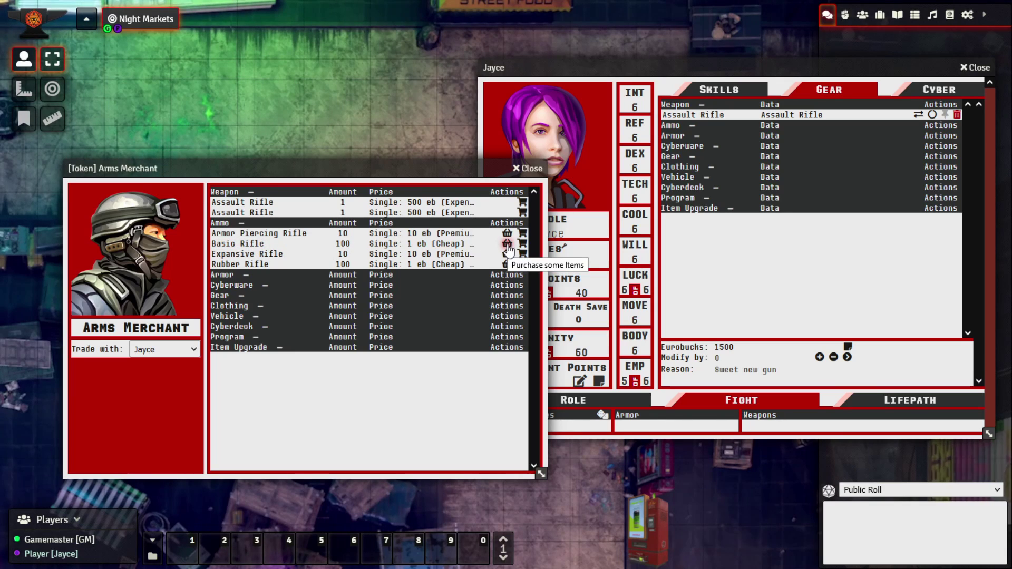
Buy 50 Basic Rifle ammo for Jayce
left_click(507, 245)
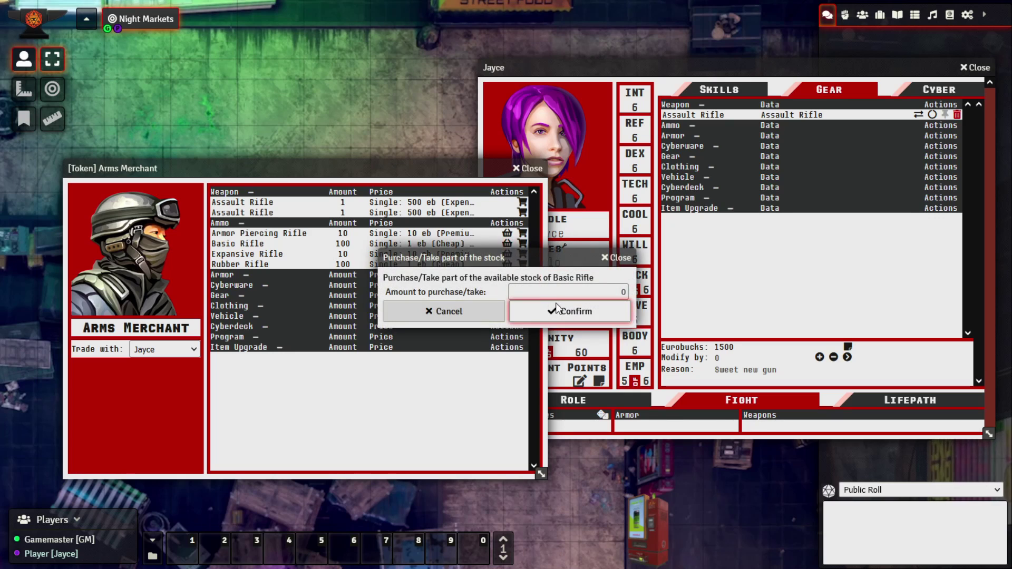
left_click(618, 291)
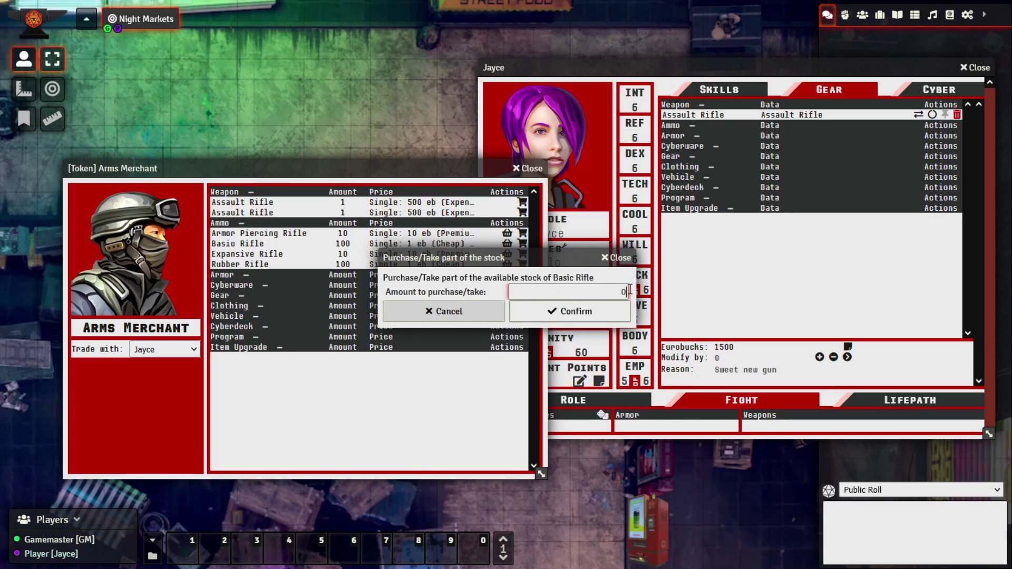
key("BackSpace")
type("50")
key("Return")
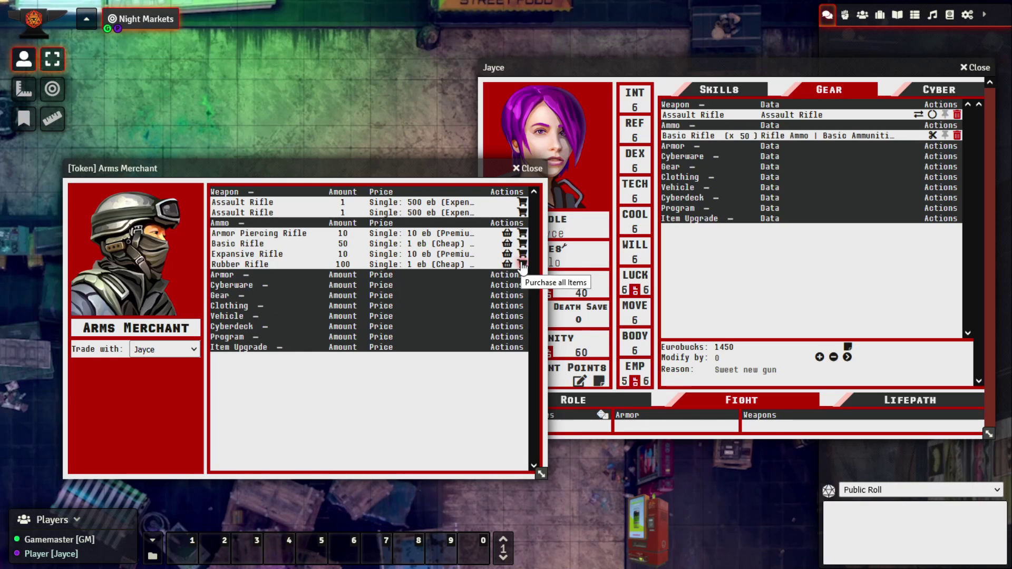
Buy the entire 100 Rubber Rifle ammo stock and enlarge Jayce's sheet
left_click(522, 265)
left_click(805, 271)
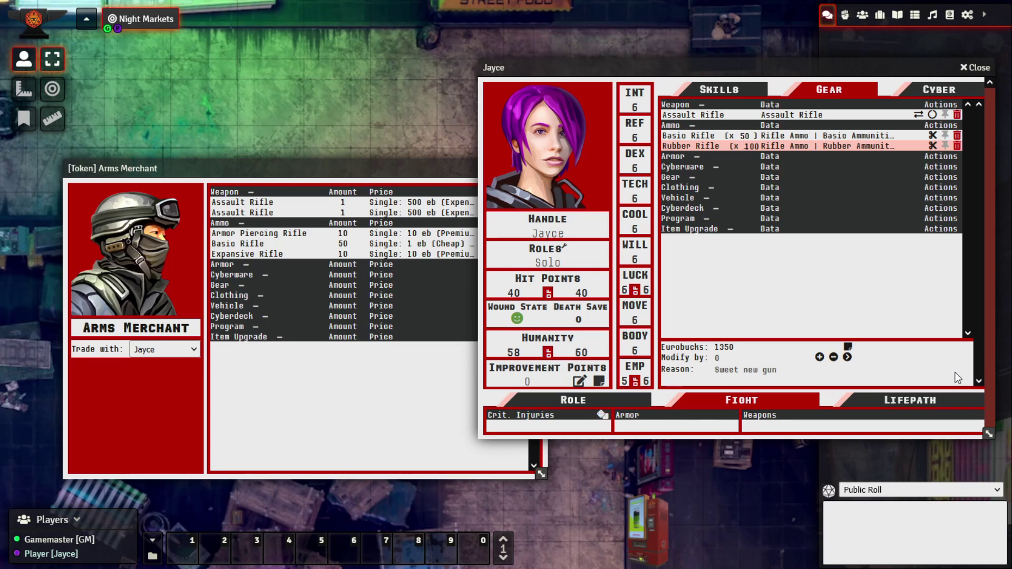
left_click_drag(989, 433, 1001, 450)
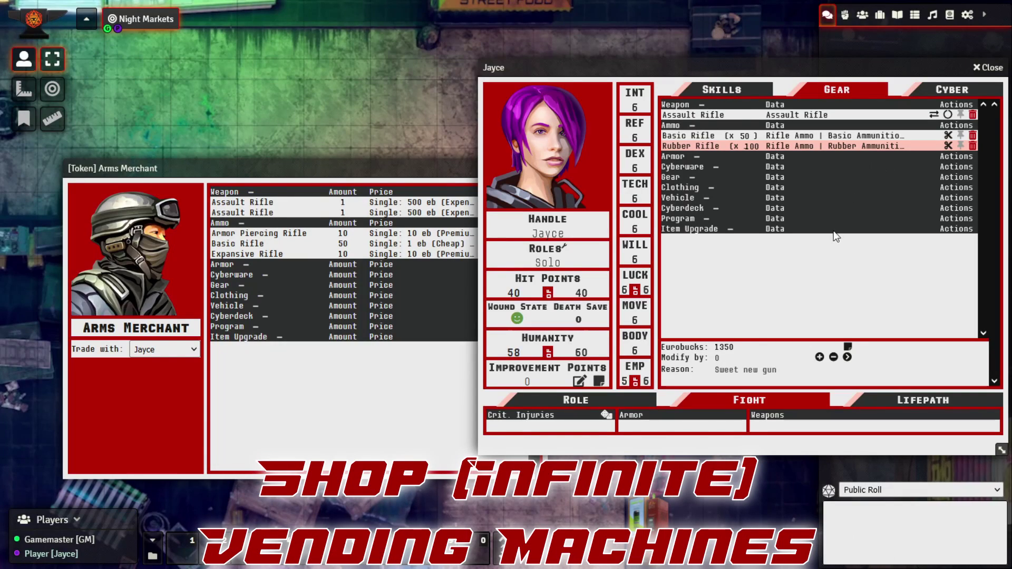
Close Jayce's character sheet and the Arms Merchant shop window
left_click(988, 68)
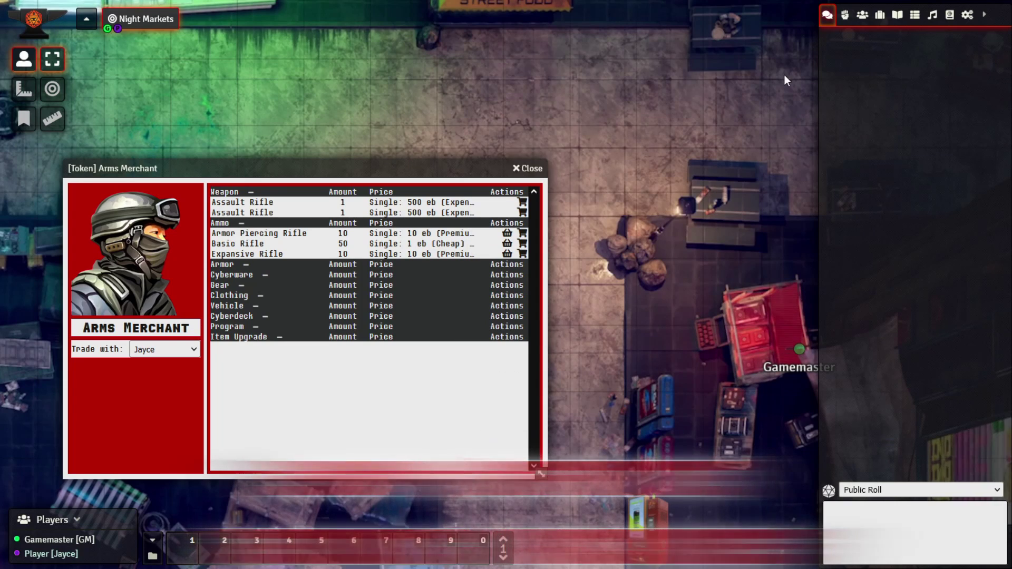
left_click_drag(434, 164, 445, 132)
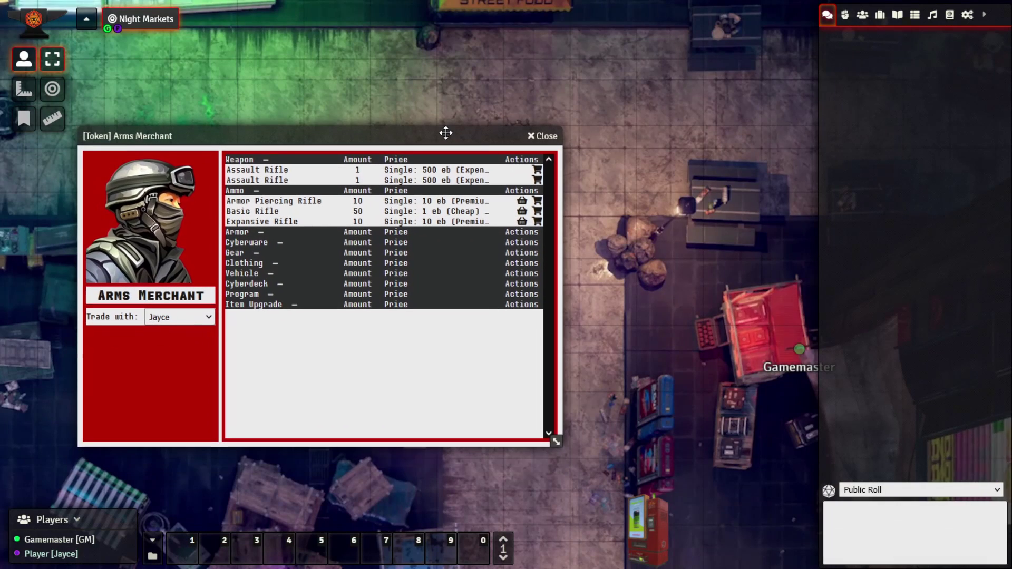
left_click(546, 136)
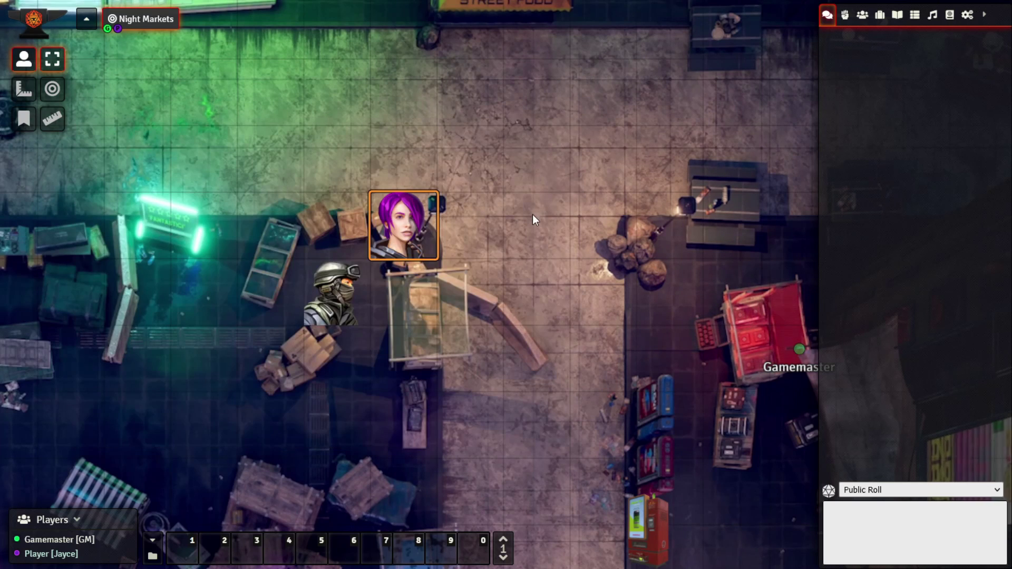
Open the Vendit actor sheet from the Actors list, then close it again
left_click_drag(606, 301, 476, 163)
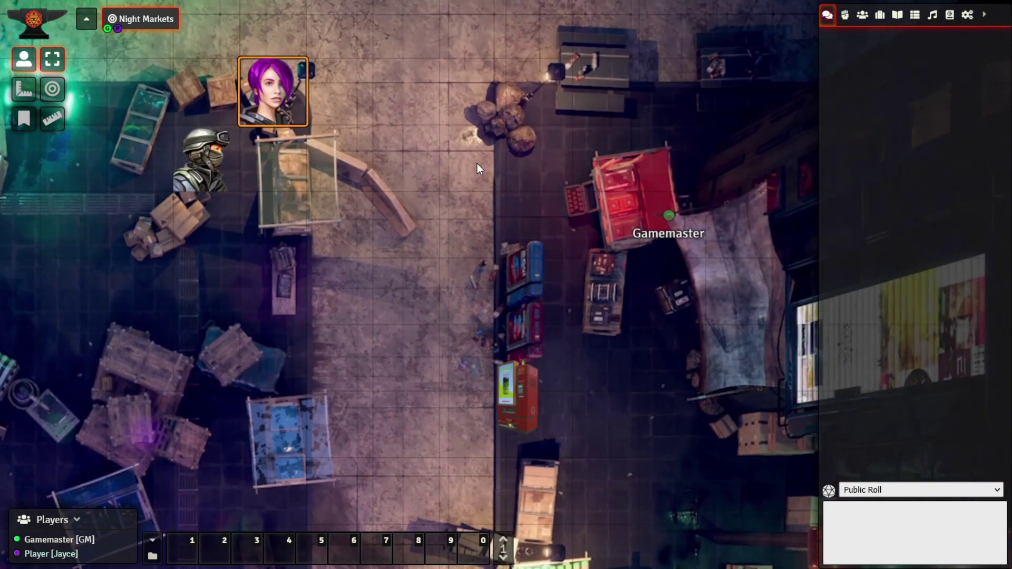
left_click(862, 15)
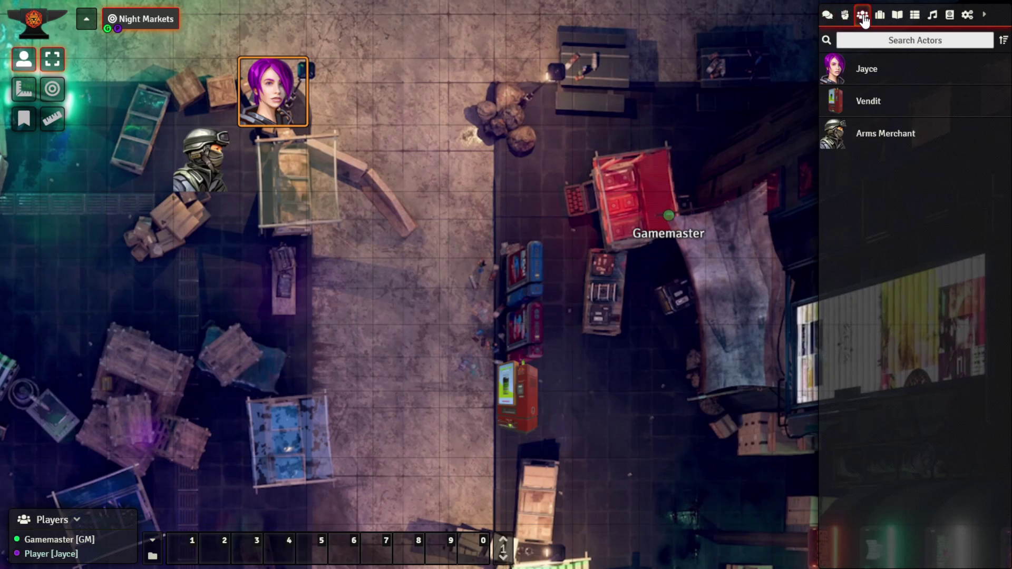
left_click(870, 104)
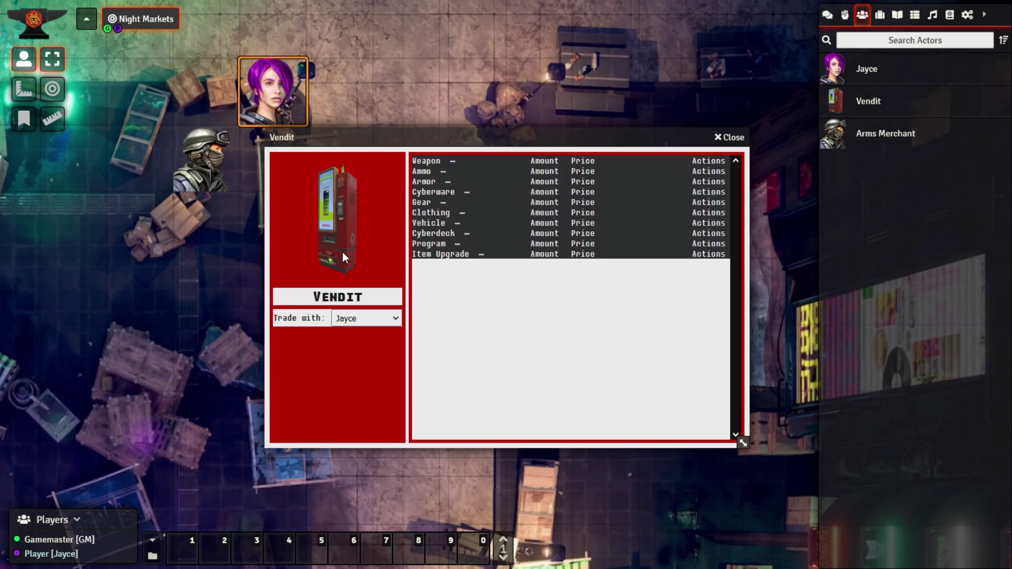
left_click(728, 137)
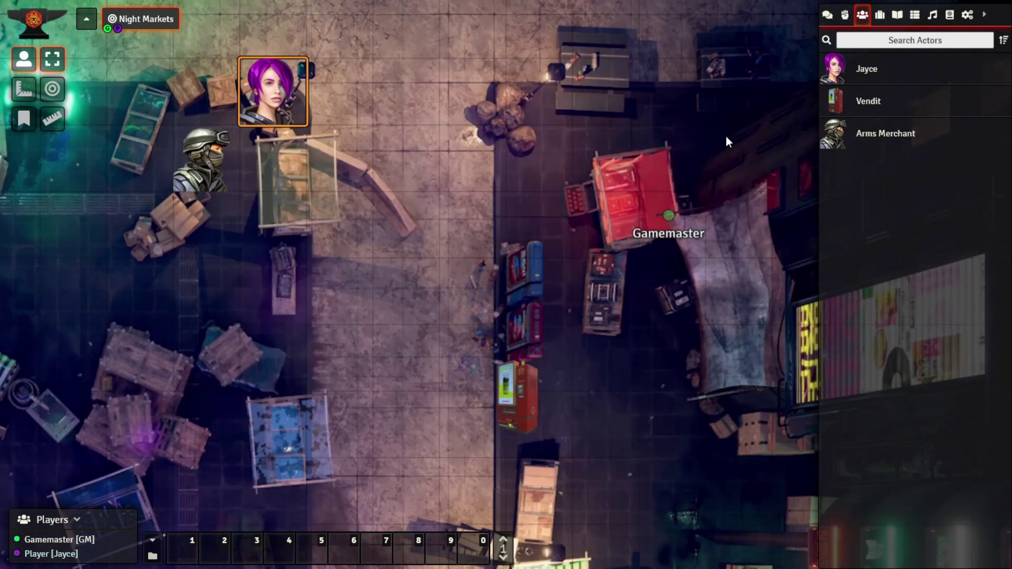
Drag Jayce's token beside the Vendit vending machine on the Night Markets map
left_click_drag(580, 235, 553, 157)
mouse_move(472, 243)
left_mouse_down()
mouse_move(508, 279)
mouse_move(480, 259)
left_mouse_up()
left_click_drag(283, 32, 458, 316)
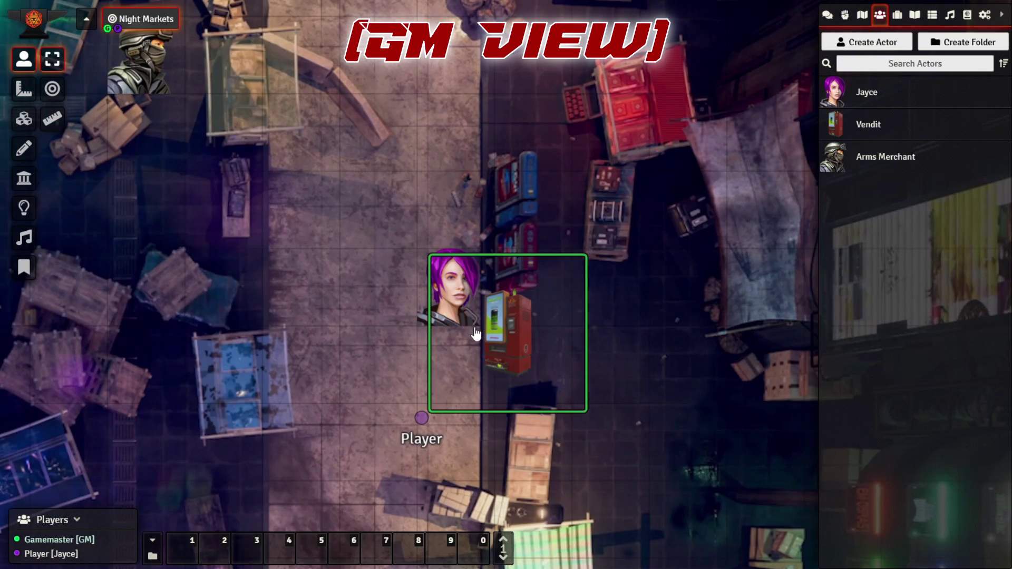
Open Vendit from its map token and keep its merchant type set to Shop
double_click(498, 343)
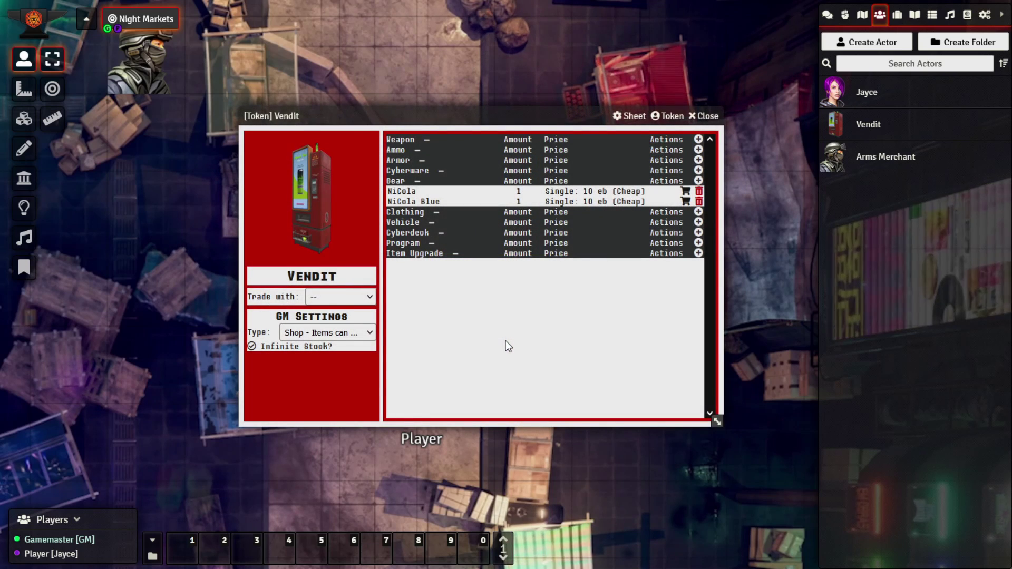
left_click(305, 333)
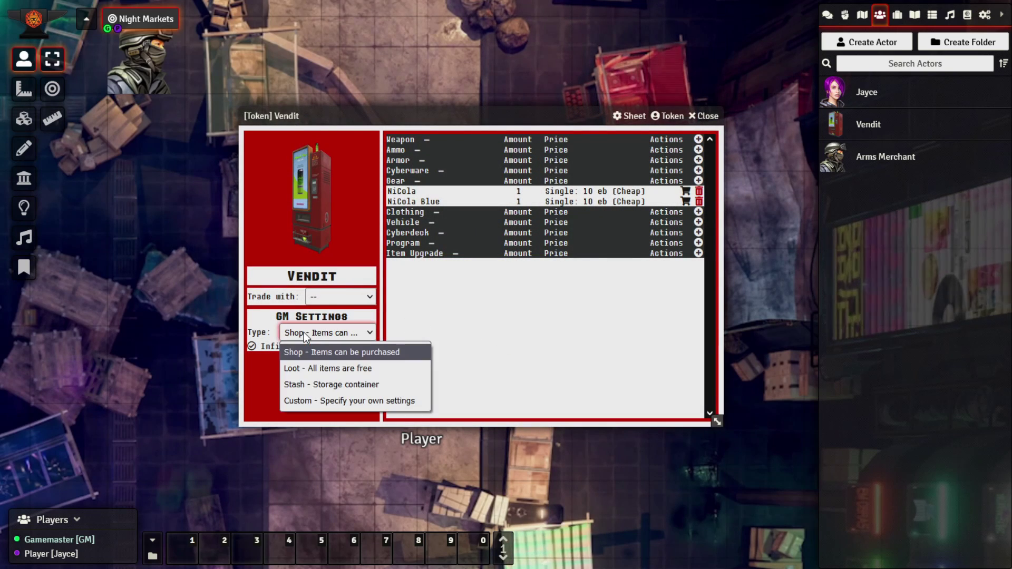
left_click(371, 333)
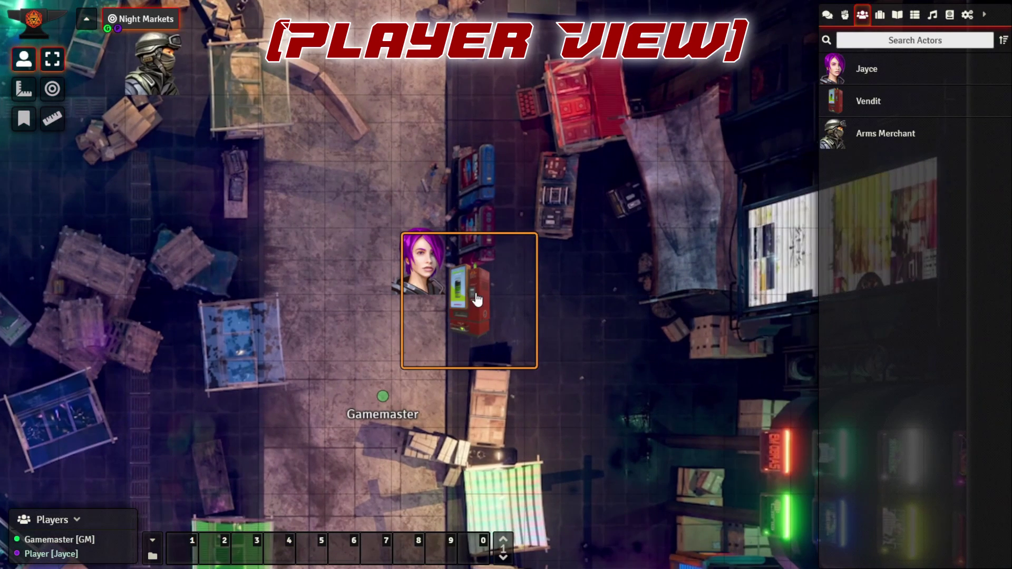
Set Vendit's Trade with partner to Jayce and arrange Jayce's sheet beside the shop
double_click(477, 295)
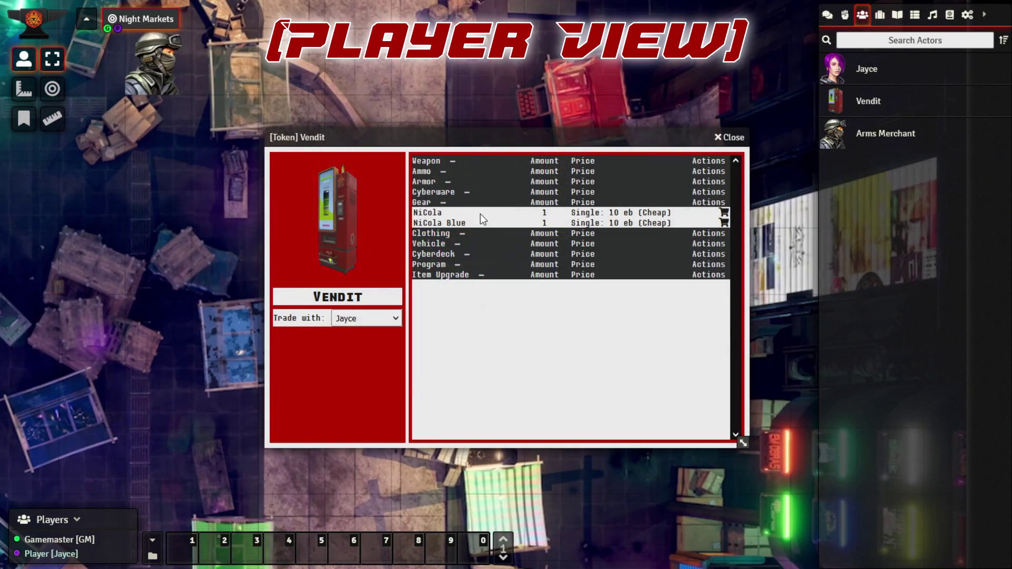
left_click_drag(490, 142, 460, 112)
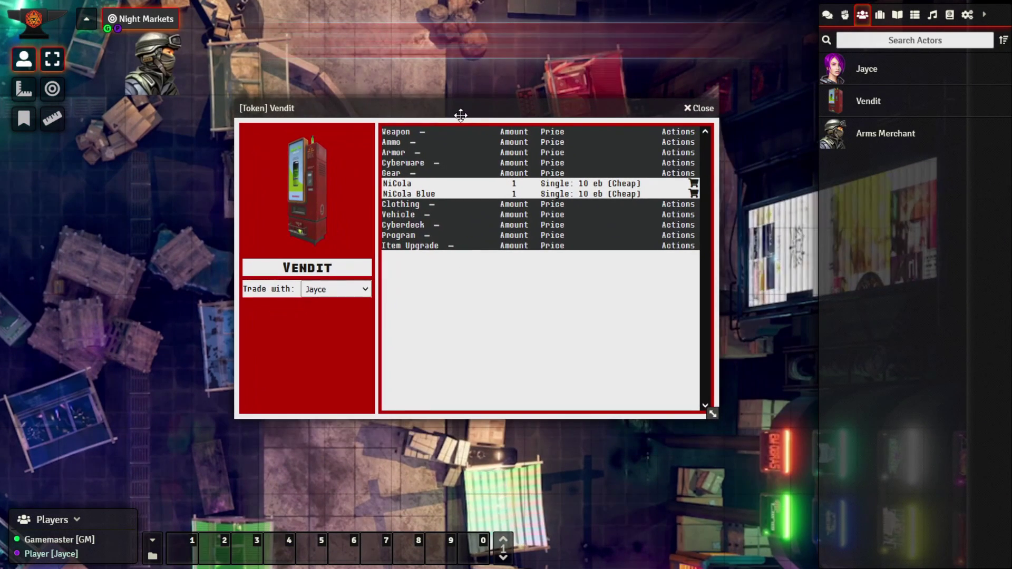
left_click(334, 291)
left_click(332, 326)
left_click_drag(506, 100, 773, 213)
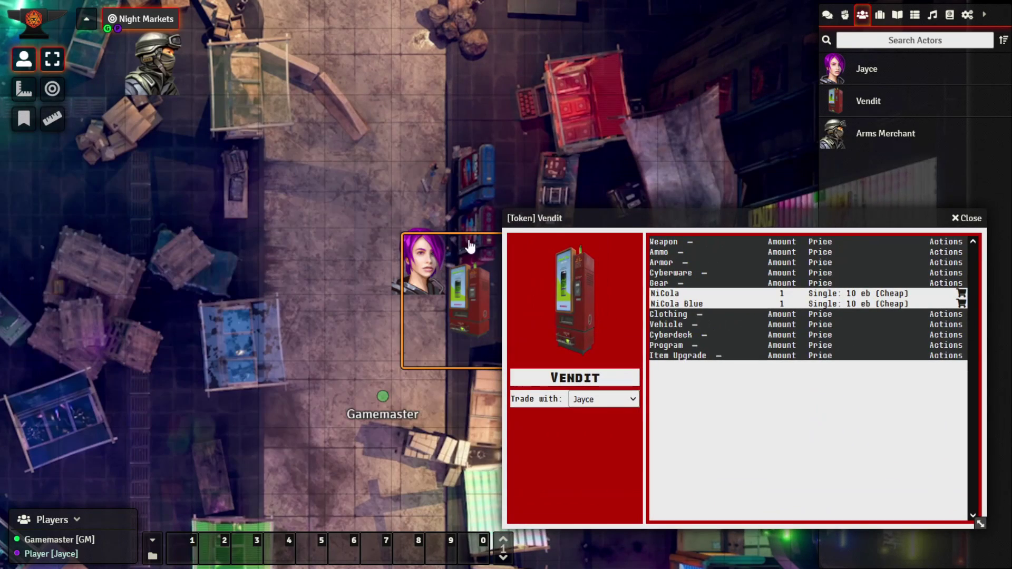
double_click(430, 248)
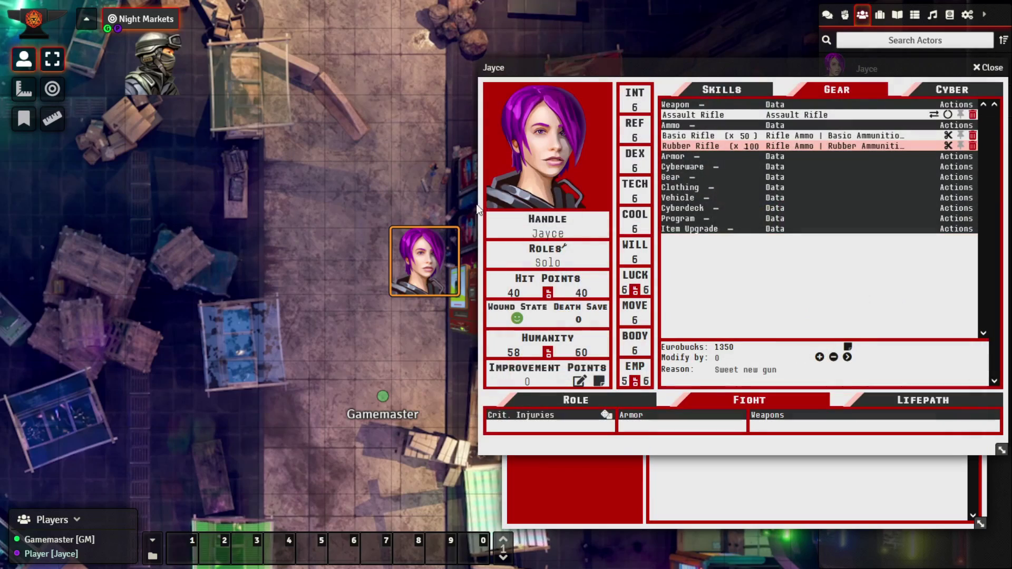
left_click_drag(736, 68, 522, 106)
left_click_drag(906, 221, 427, 134)
left_click_drag(593, 98, 771, 84)
left_click_drag(296, 149, 309, 102)
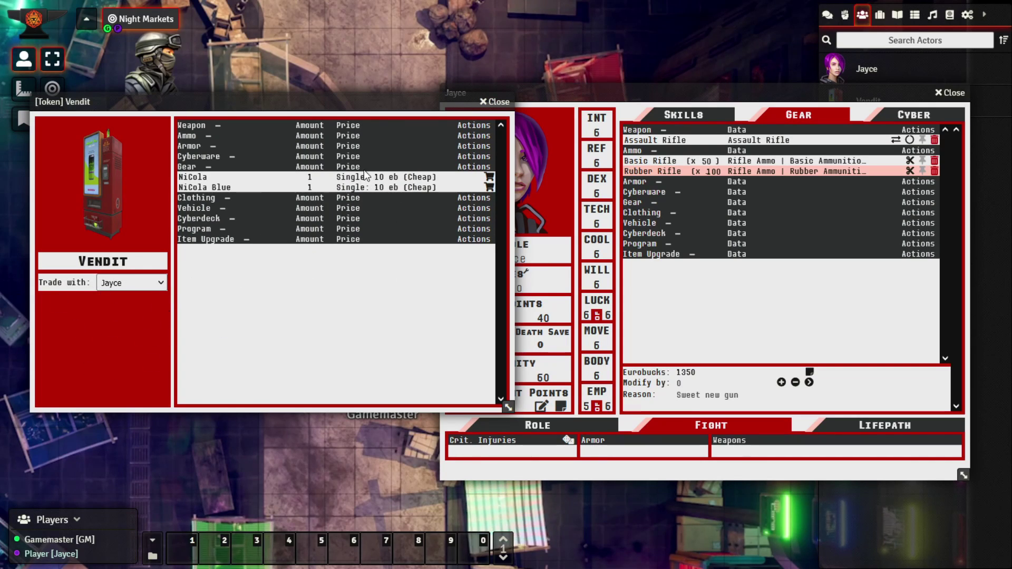
Buy ten NiCola and six NiCola Blue for Jayce from Vendit
left_click(490, 177)
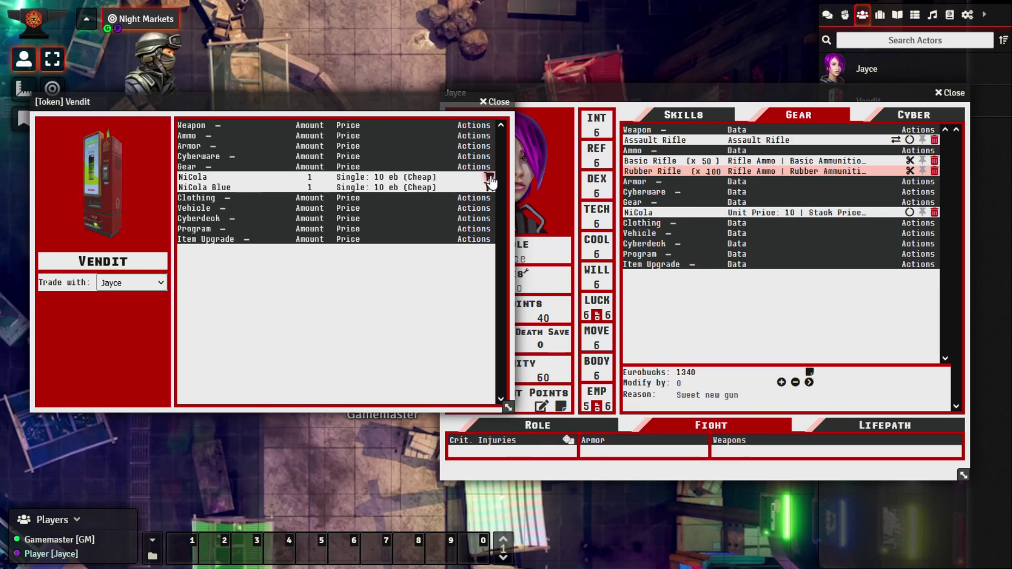
left_click(490, 179)
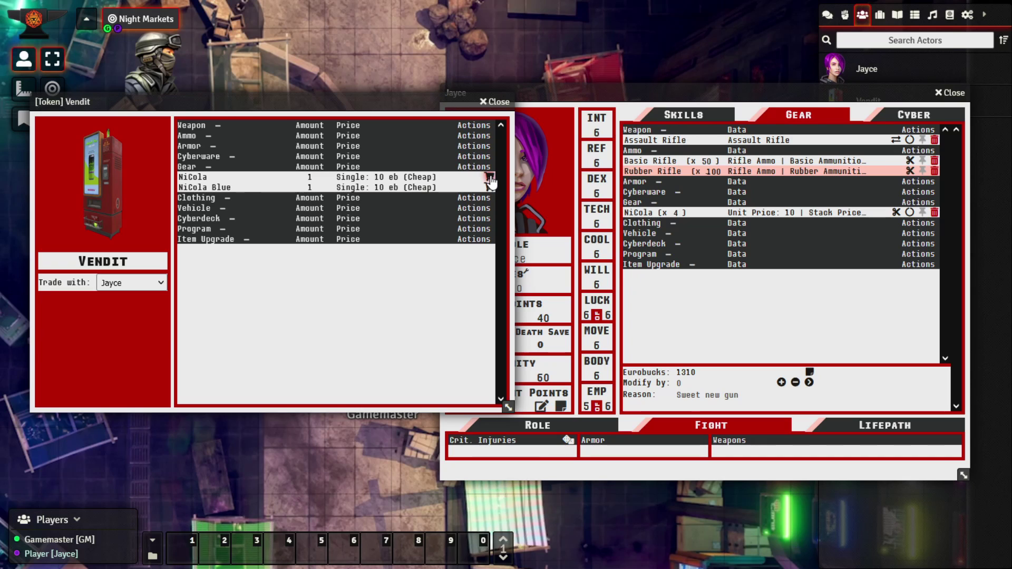
left_click(490, 179)
left_click(490, 179)
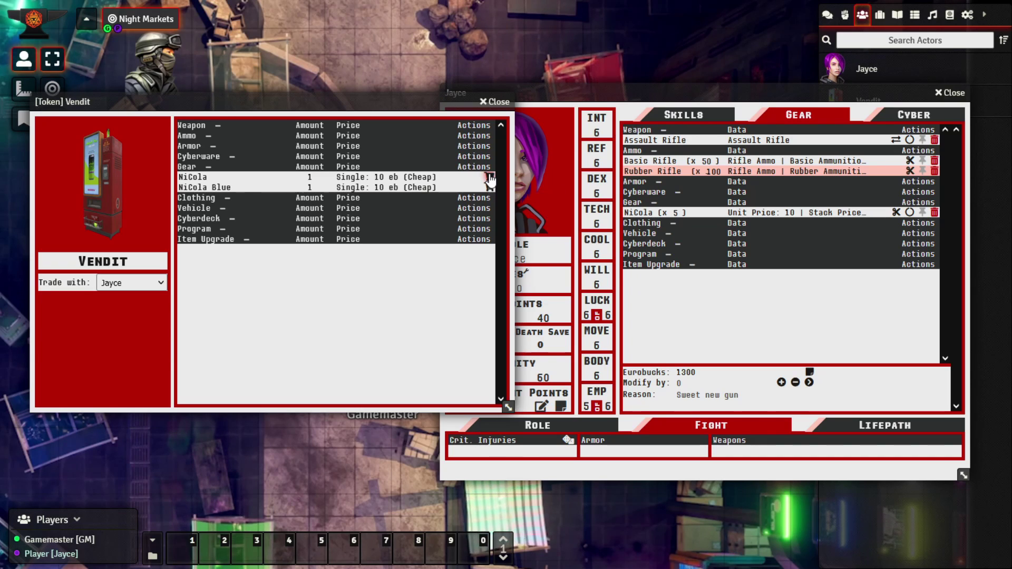
left_click(490, 180)
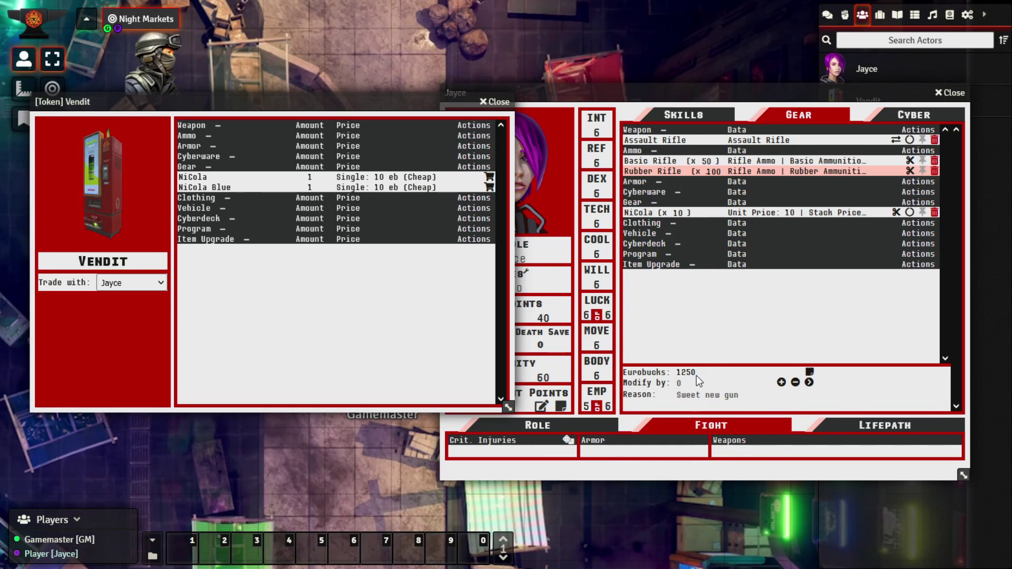
left_click(490, 188)
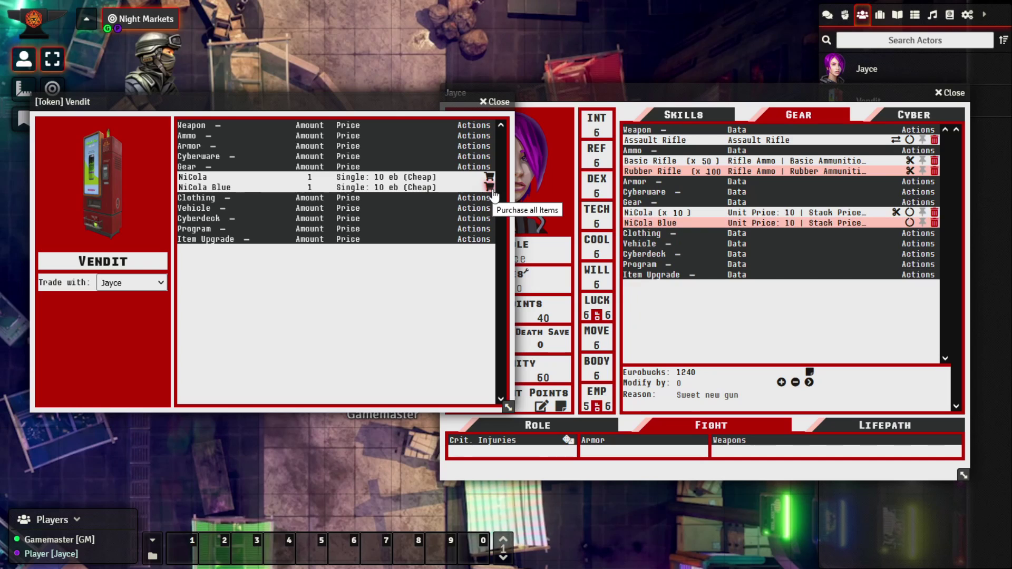
left_click(492, 190)
left_click(493, 191)
left_click(493, 191)
left_click(491, 191)
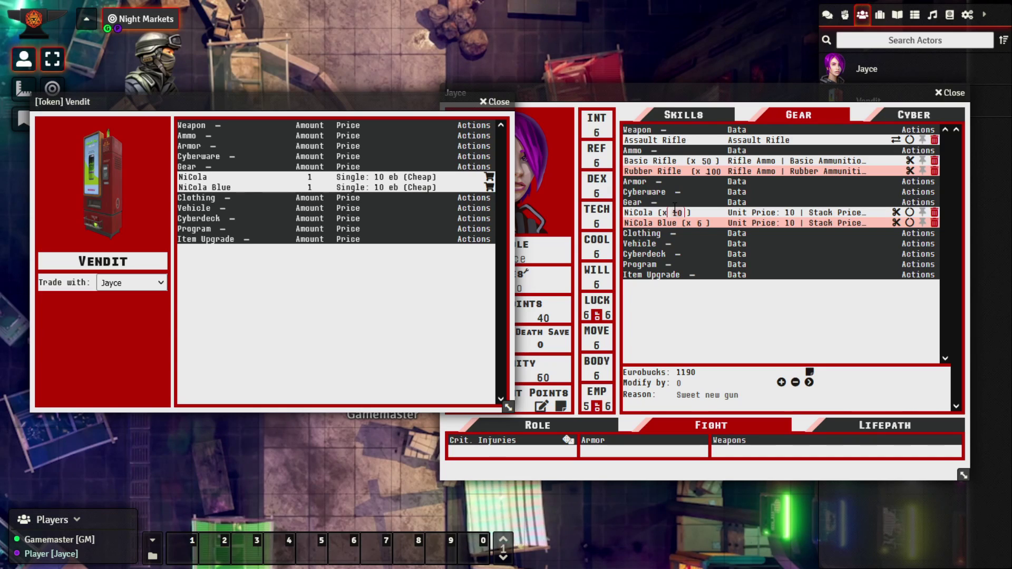
Bring both windows forward and confirm Jayce remains Vendit's trading partner
left_click(755, 306)
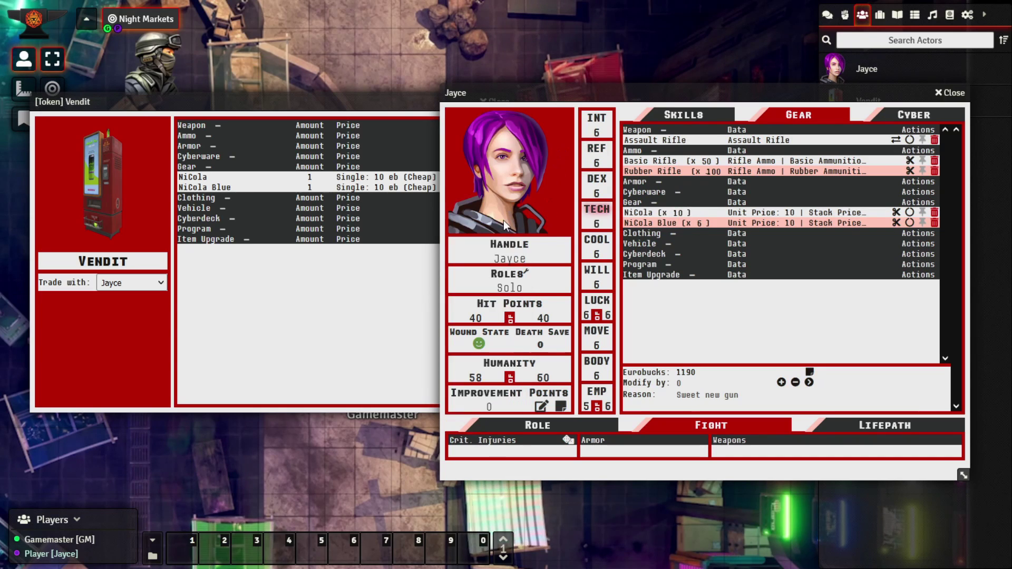
left_click(251, 288)
left_click(131, 283)
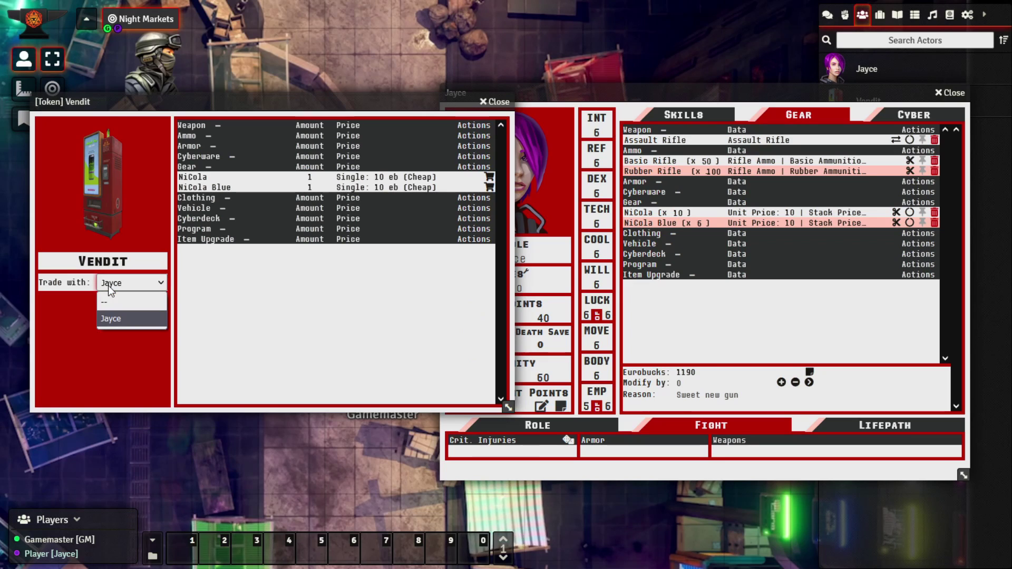
left_click(119, 319)
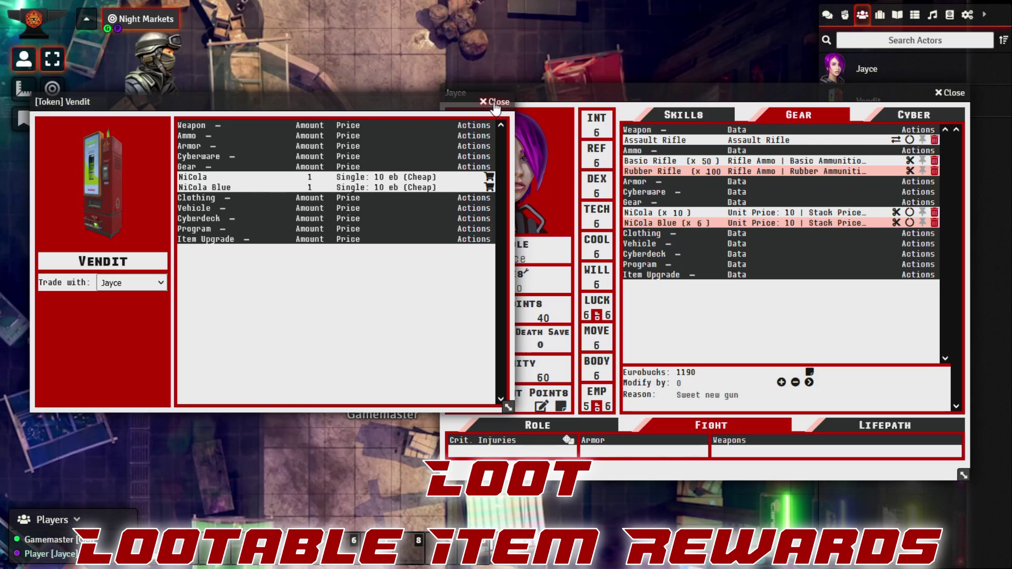
Close the Vendit shop window and Jayce's character sheet
left_click(495, 102)
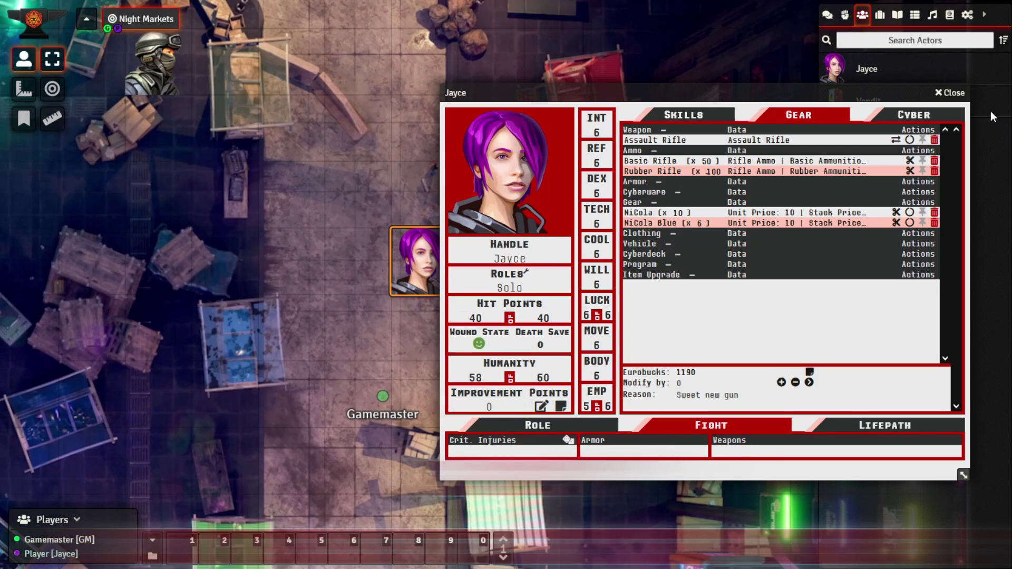
left_click(957, 93)
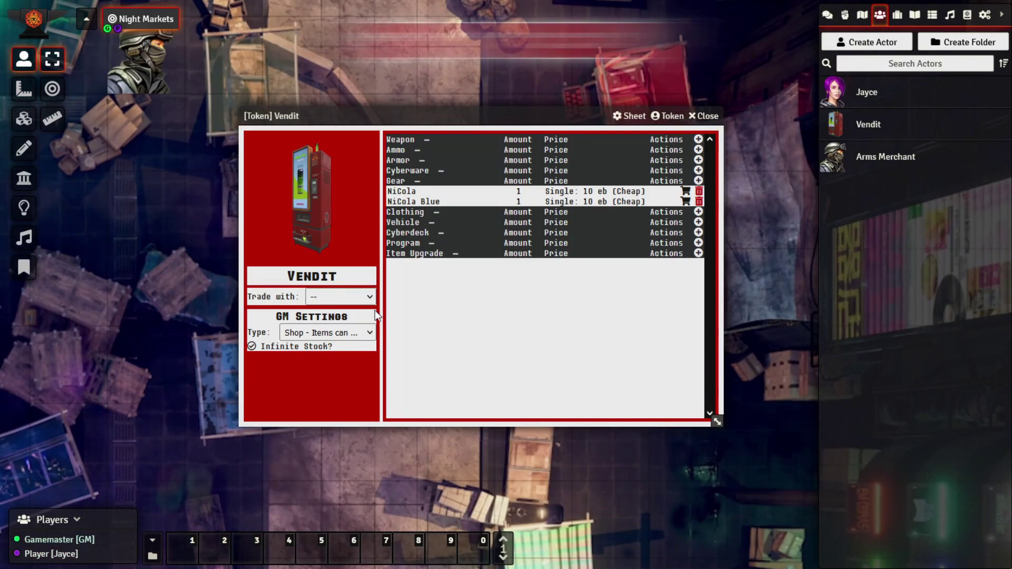
left_click(704, 116)
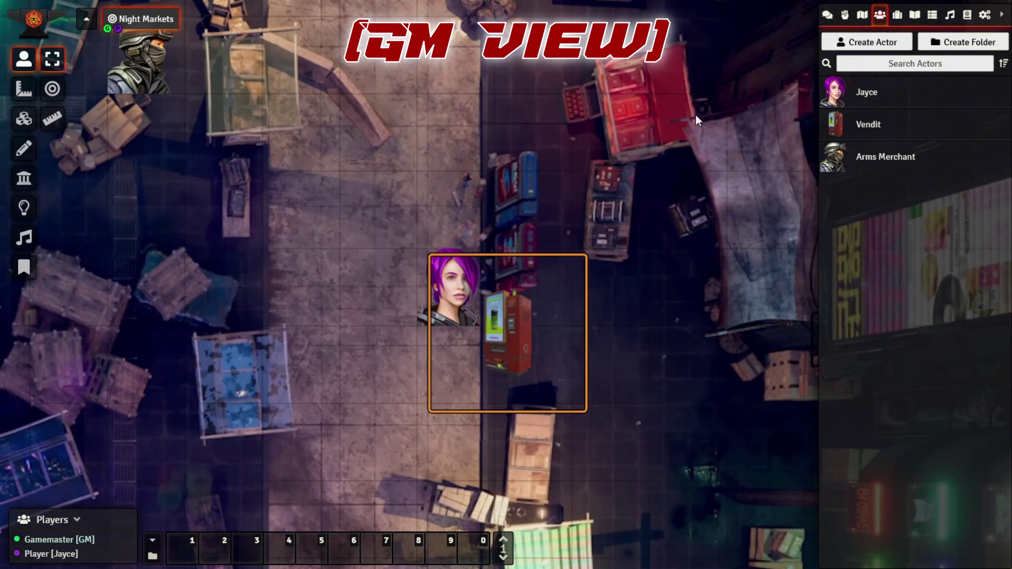
Pan the map up and left toward the Arms Merchant with the arrow keys
key("Escape")
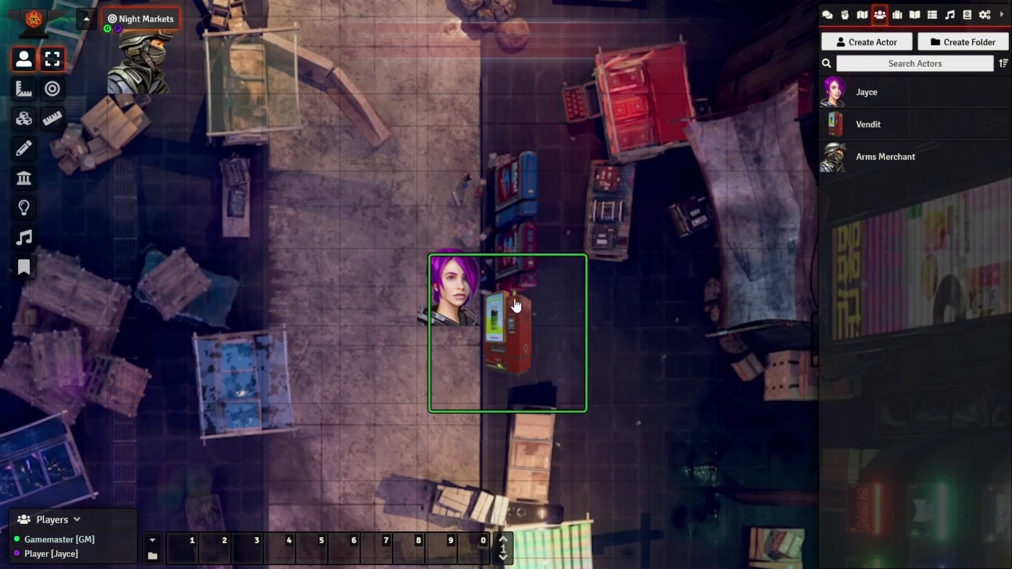
key("Up")
key("Left")
key("Up")
key("Left")
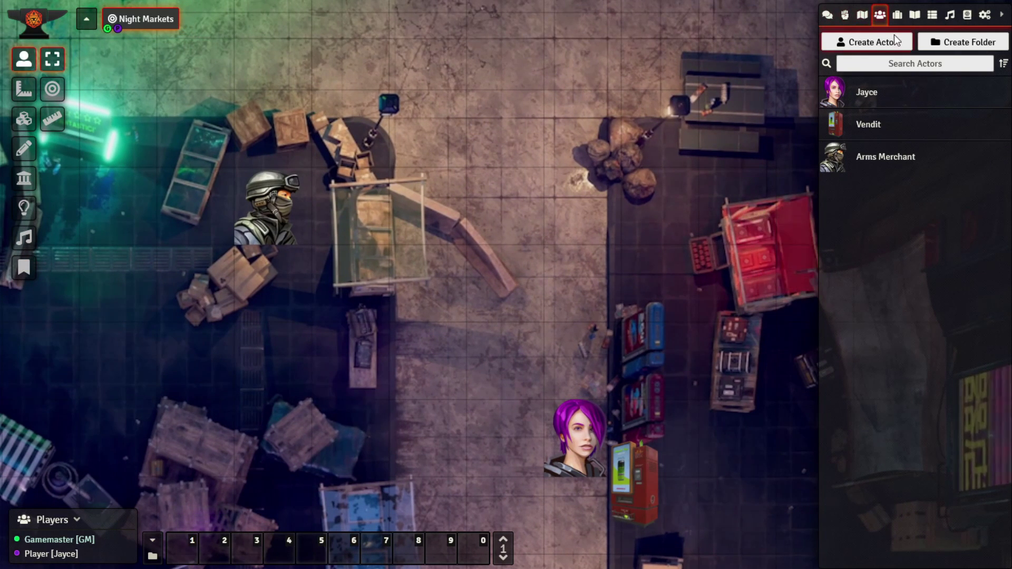
Create a new Container actor named 'Boss Chest'
left_click(883, 42)
left_click(753, 65)
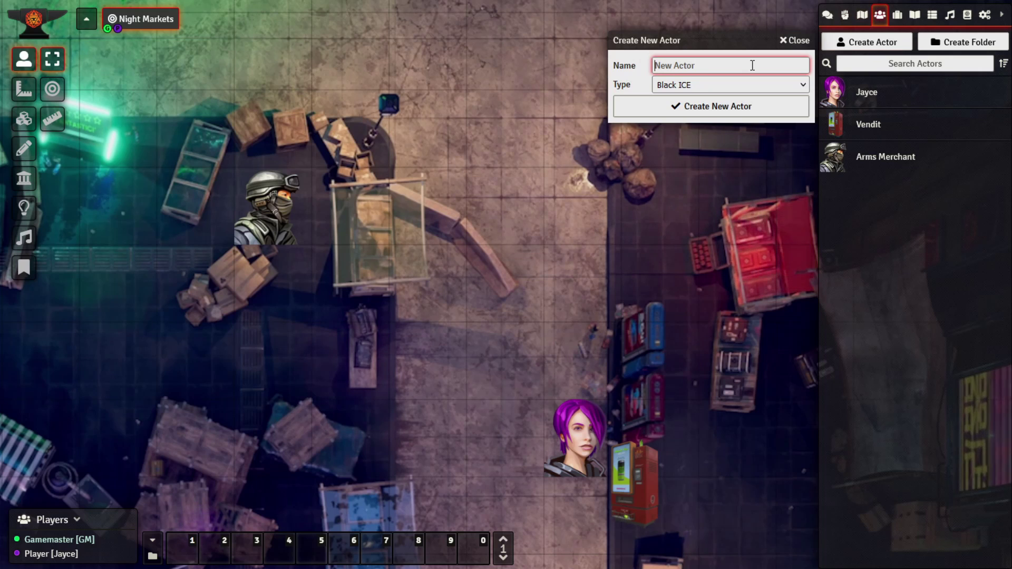
type("Boss Chest")
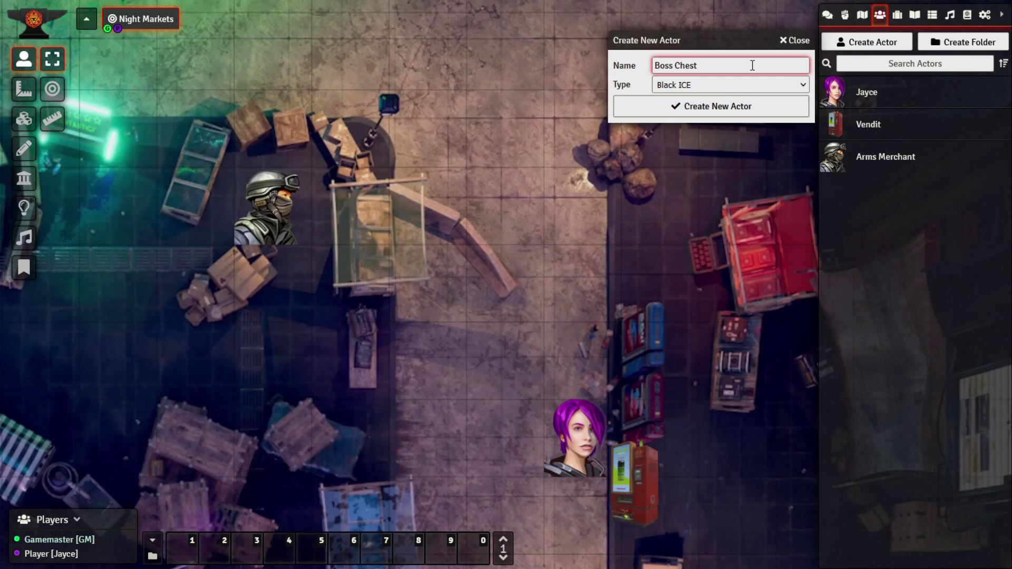
left_click(723, 87)
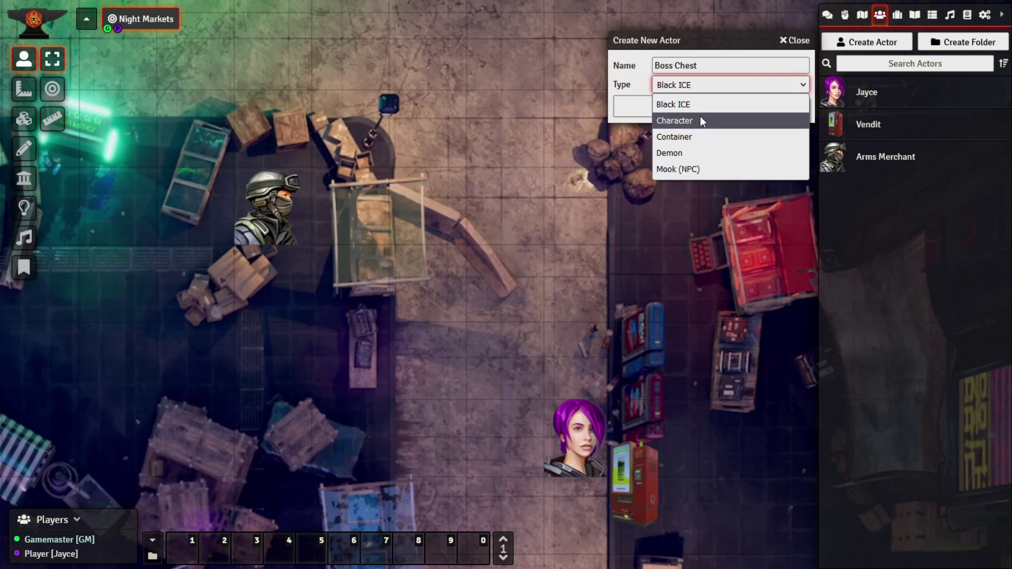
left_click(704, 135)
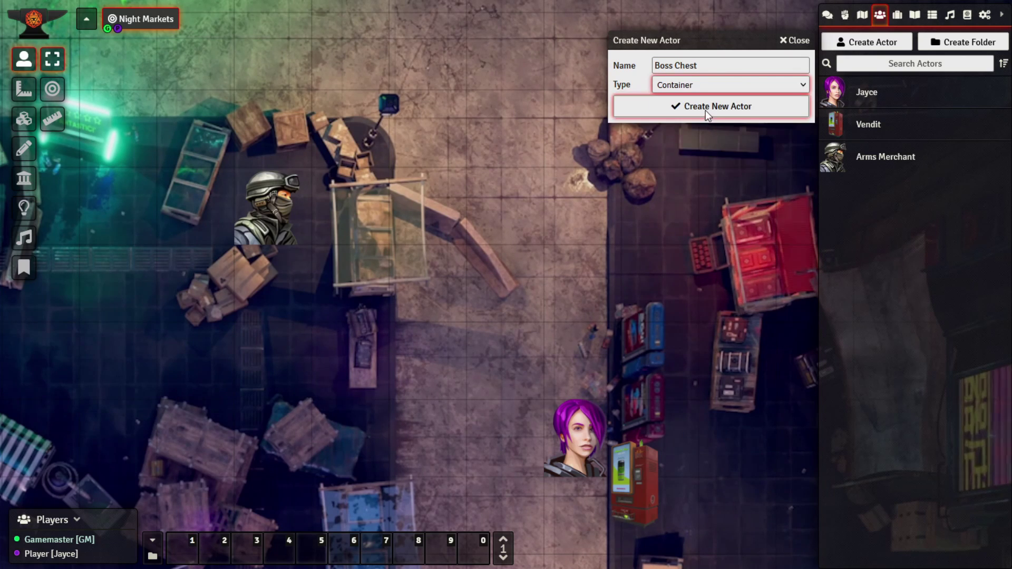
left_click(705, 110)
left_click_drag(582, 128, 455, 89)
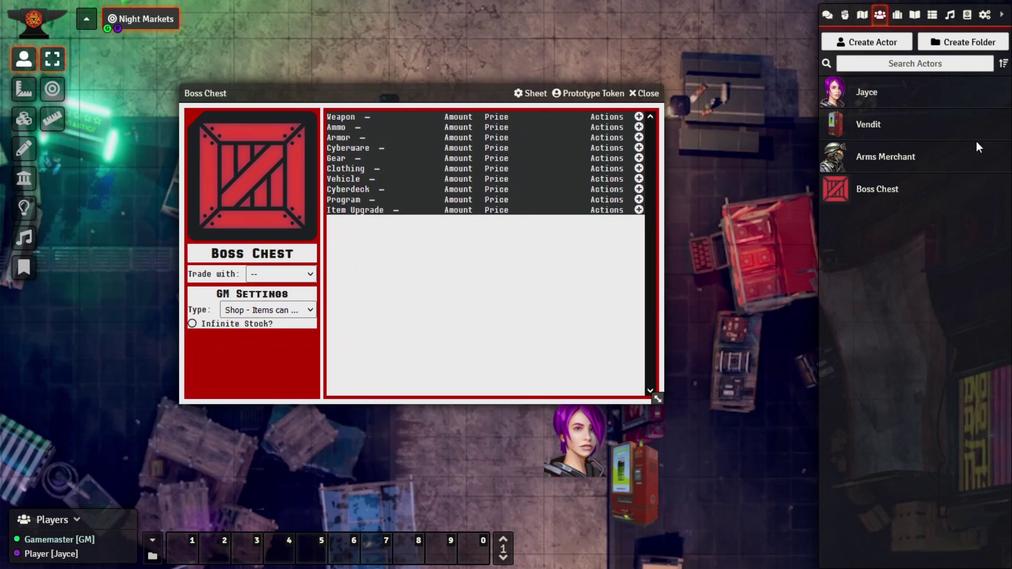
Set All Players to Owner on Boss Chest, save, and close its sheet
right_click(888, 192)
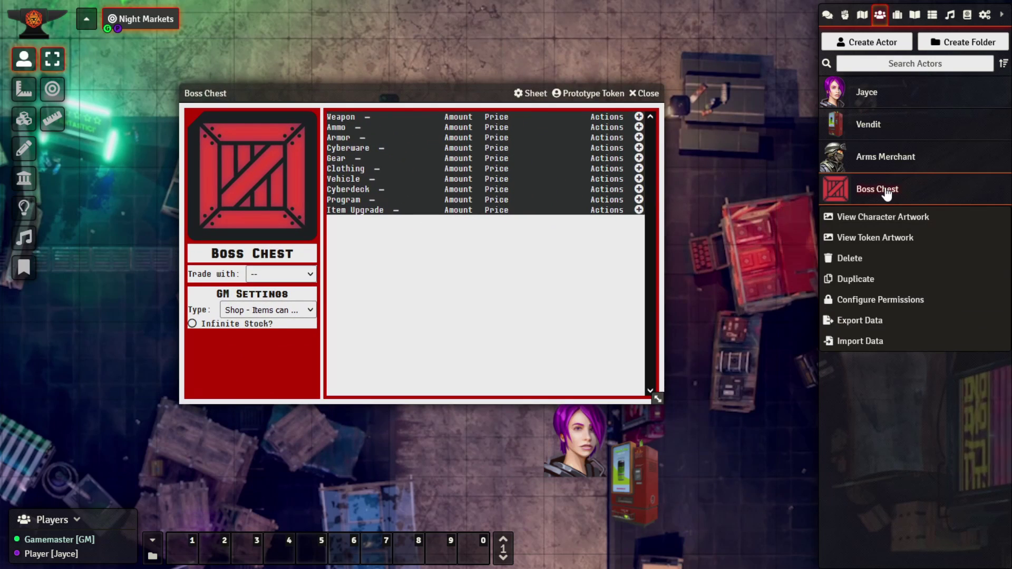
left_click(879, 299)
left_click(696, 232)
left_click(688, 294)
left_click(698, 280)
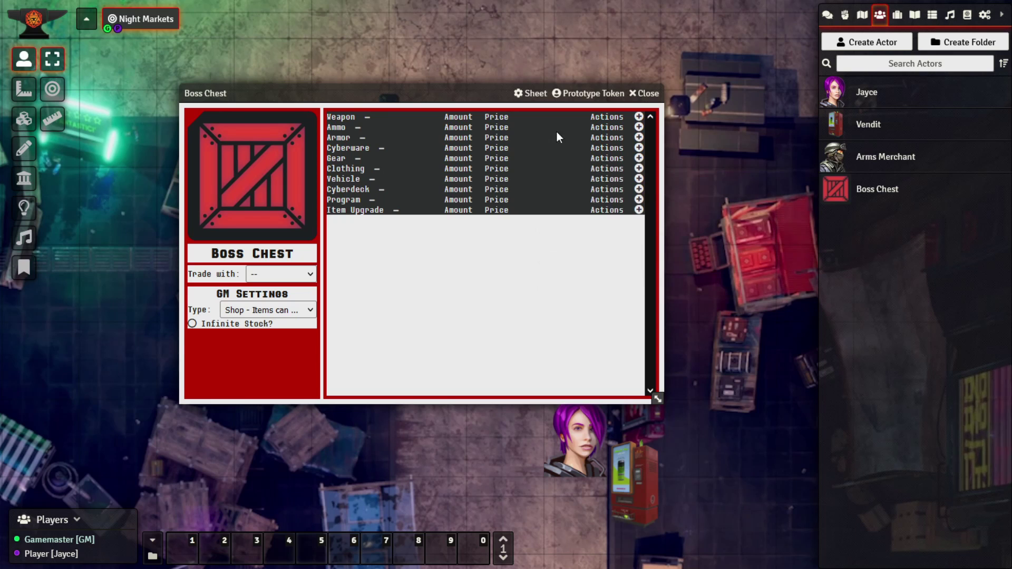
left_click(644, 93)
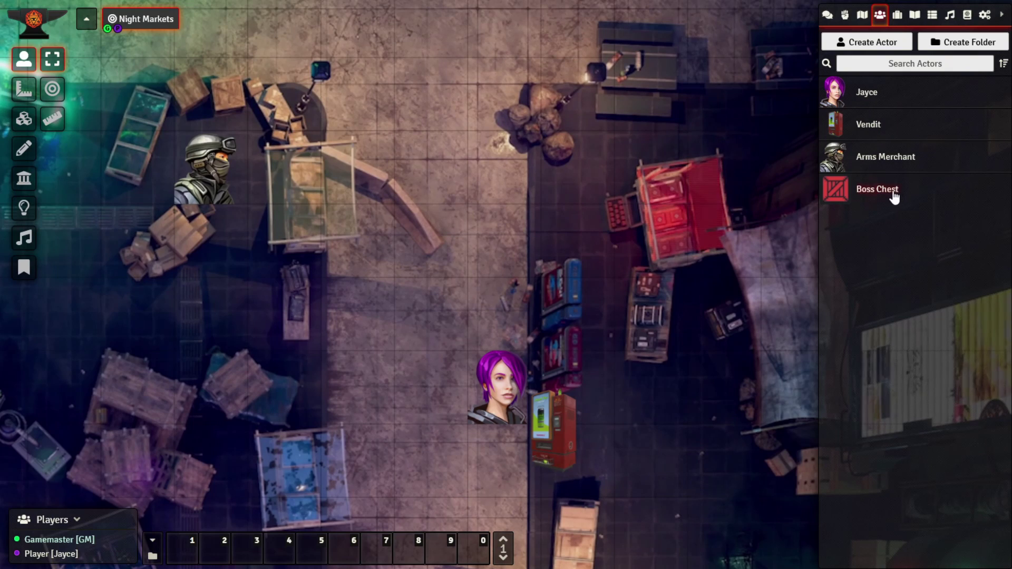
Drop a Boss Chest token above Jayce and set its type to 'Loot - All items are free'
left_click_drag(894, 196, 504, 239)
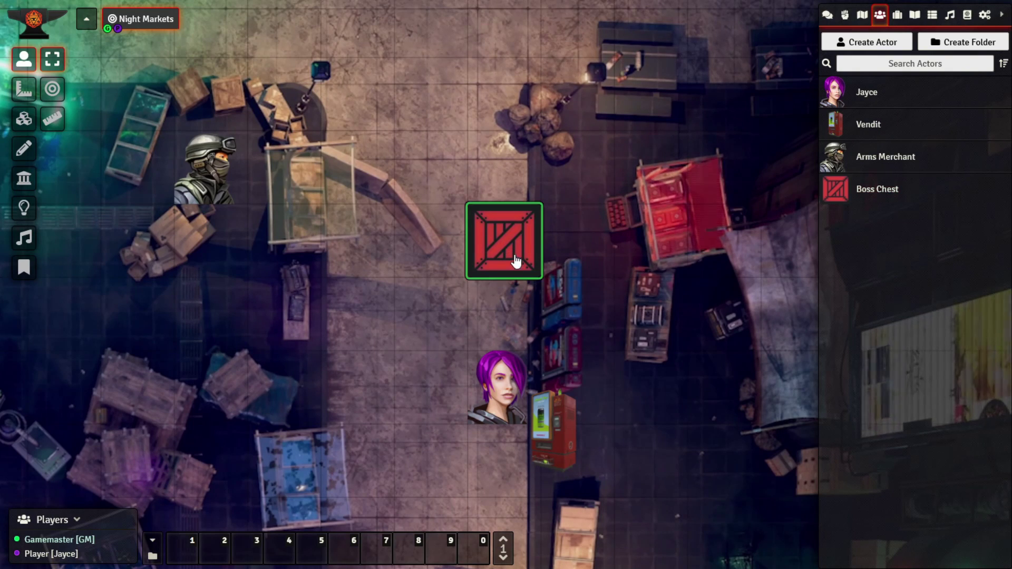
double_click(504, 240)
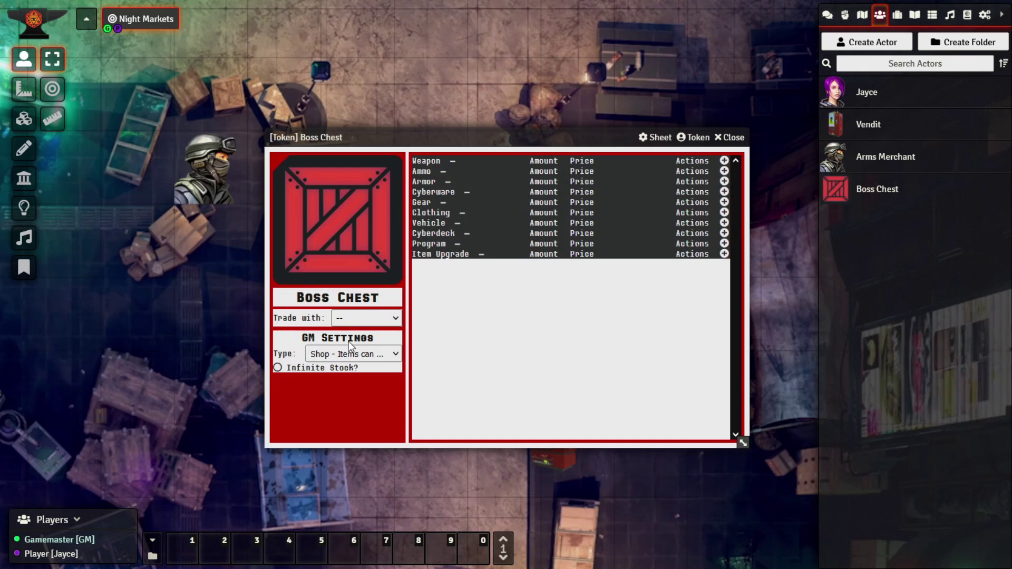
left_click(346, 355)
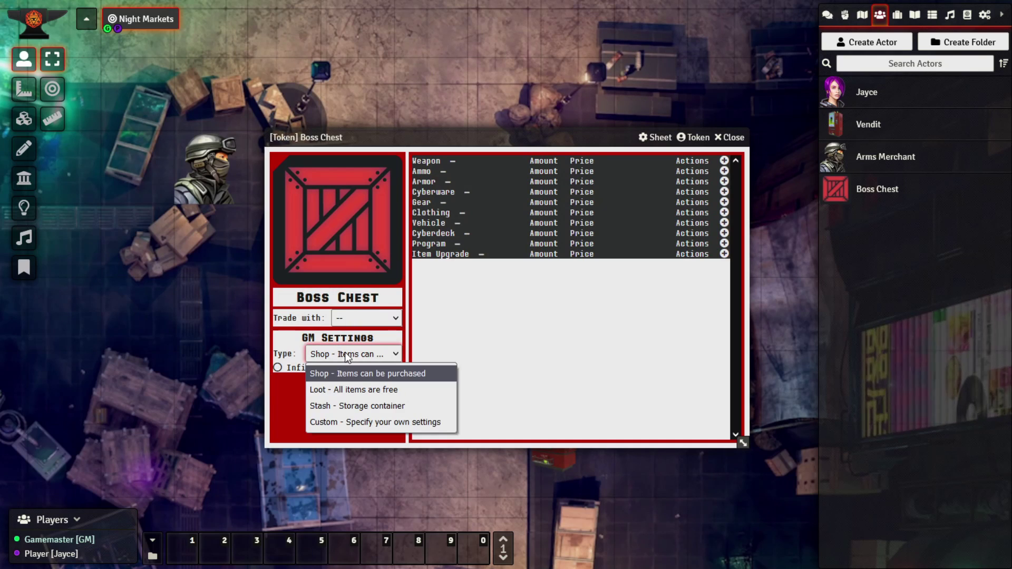
left_click(368, 388)
left_click_drag(499, 136, 313, 108)
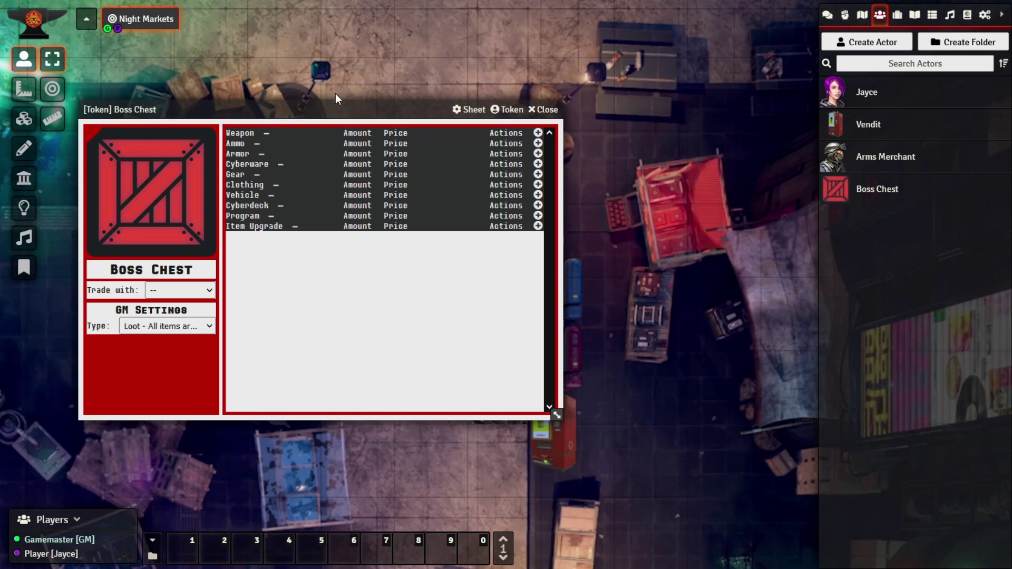
left_click_drag(341, 106, 292, 50)
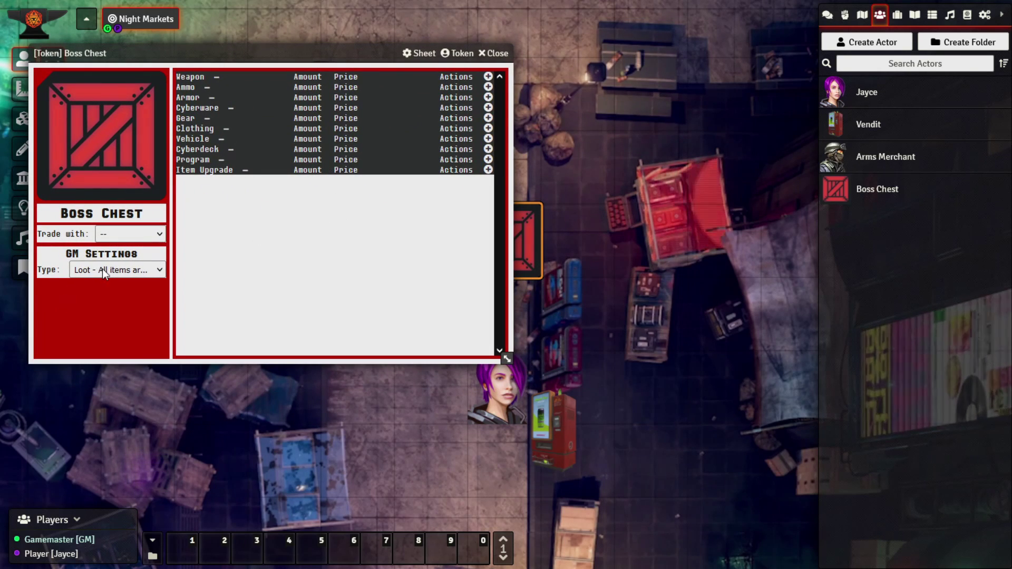
Open the Gear compendium beside the Boss Chest sheet
left_click(968, 17)
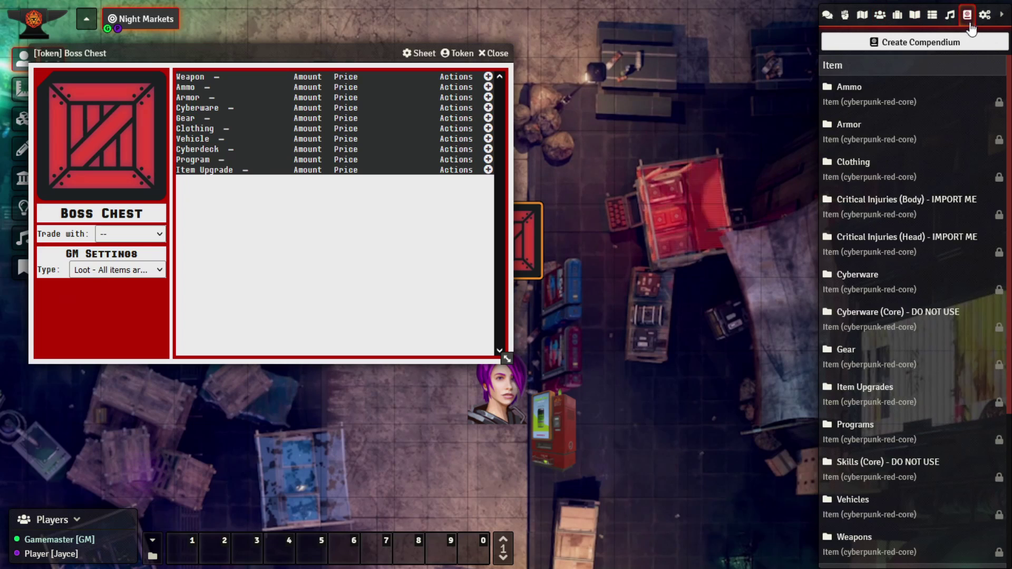
scroll(878, 282, "down", 1)
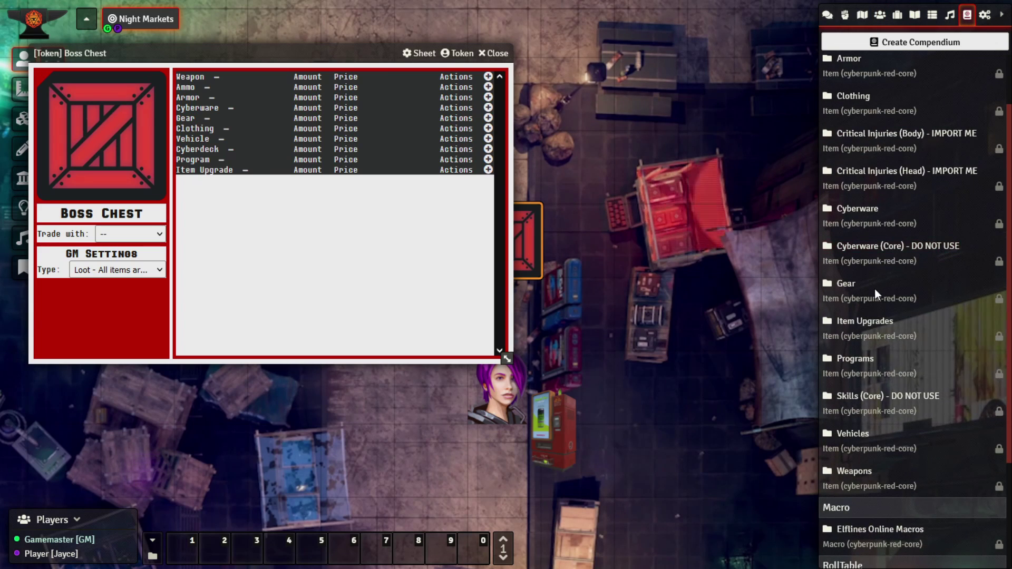
scroll(878, 289, "up", 1)
left_click(857, 357)
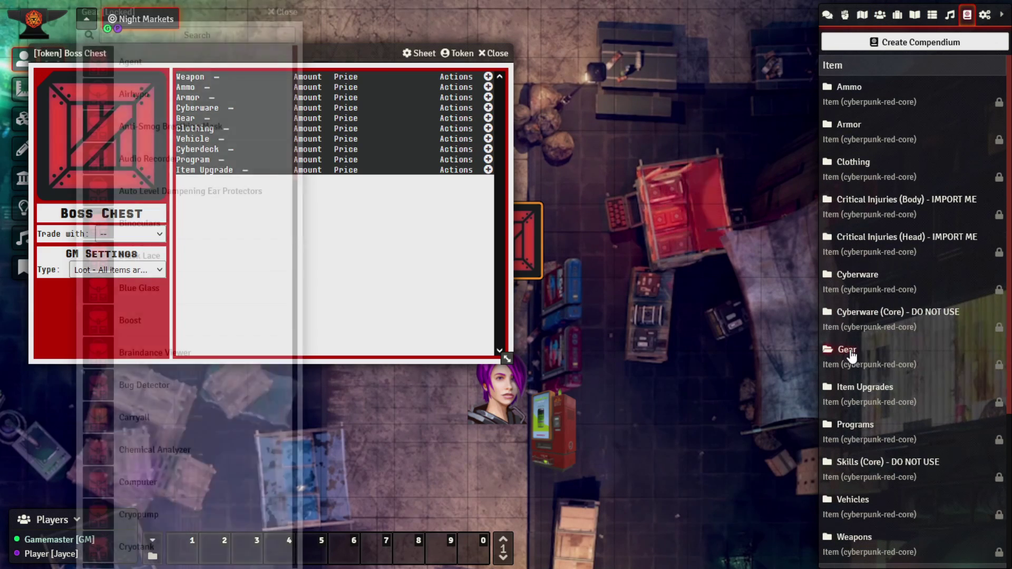
left_click_drag(181, 11, 732, 38)
scroll(754, 242, "down", 3)
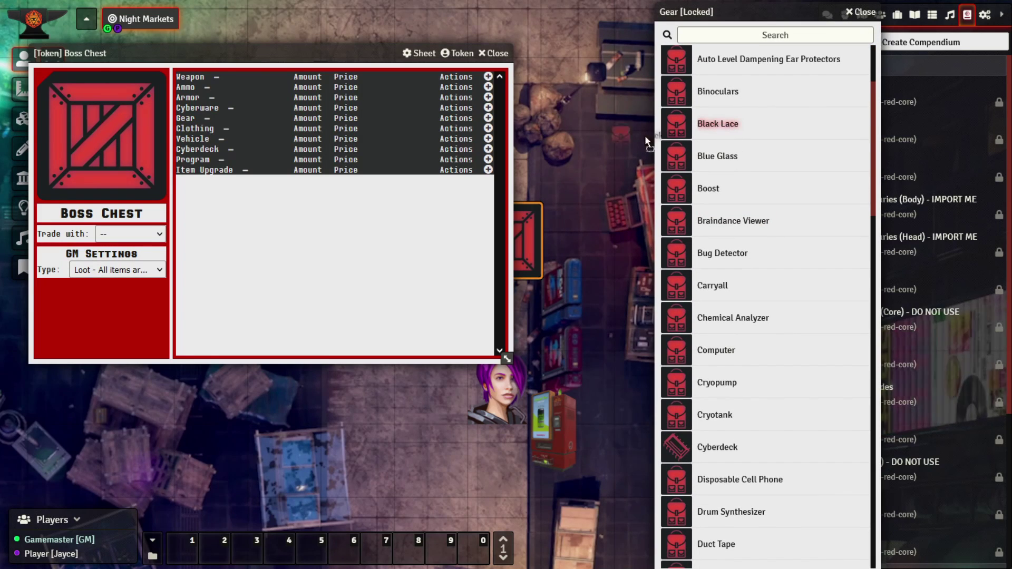
Add one Black Lace and three Blue Glass to the Boss Chest, then close Gear
left_click_drag(684, 135, 407, 217)
left_click_drag(287, 270, 286, 272)
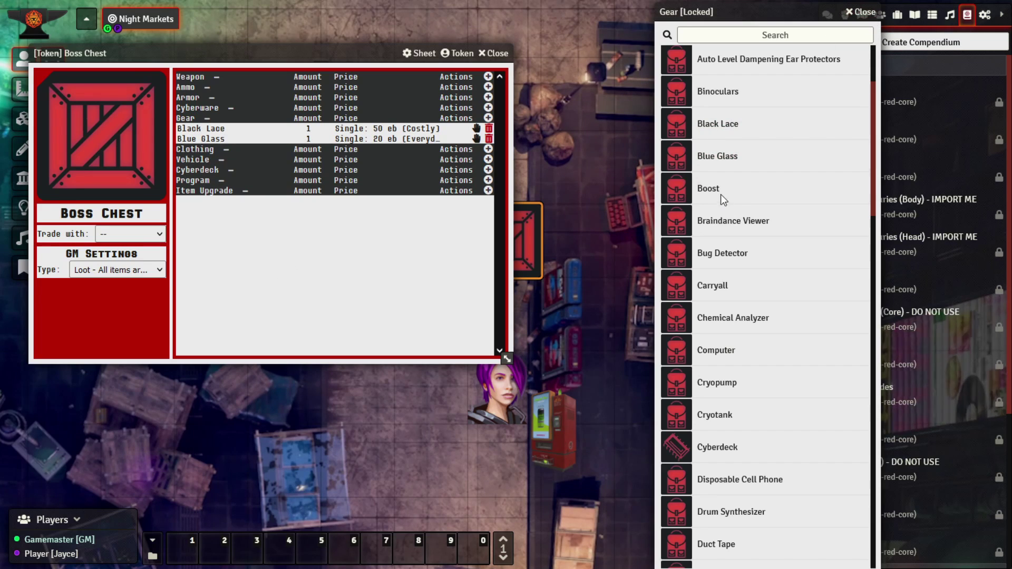
left_click_drag(724, 164, 349, 254)
left_click_drag(720, 157, 377, 256)
left_click(863, 12)
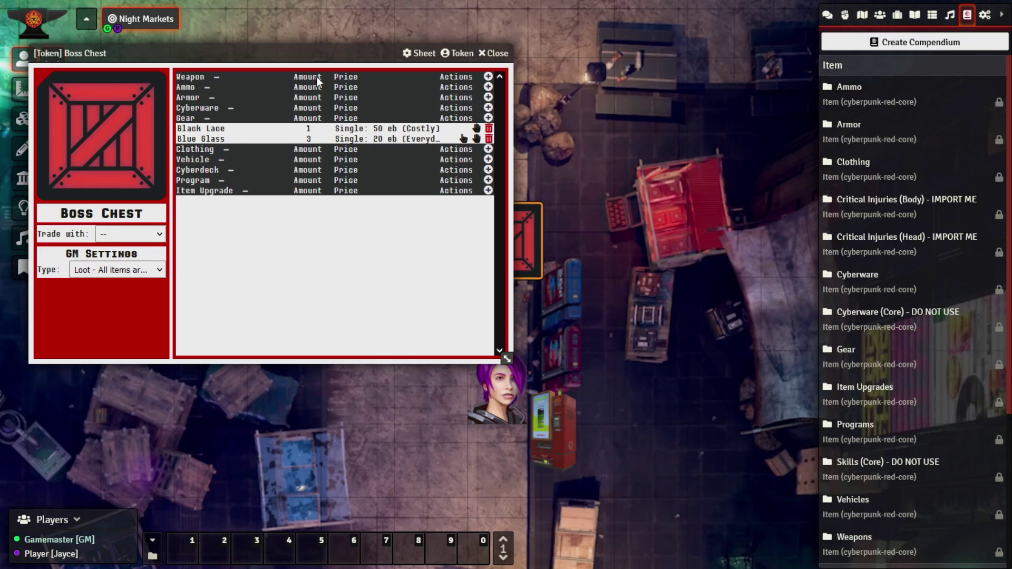
left_click_drag(310, 56, 348, 47)
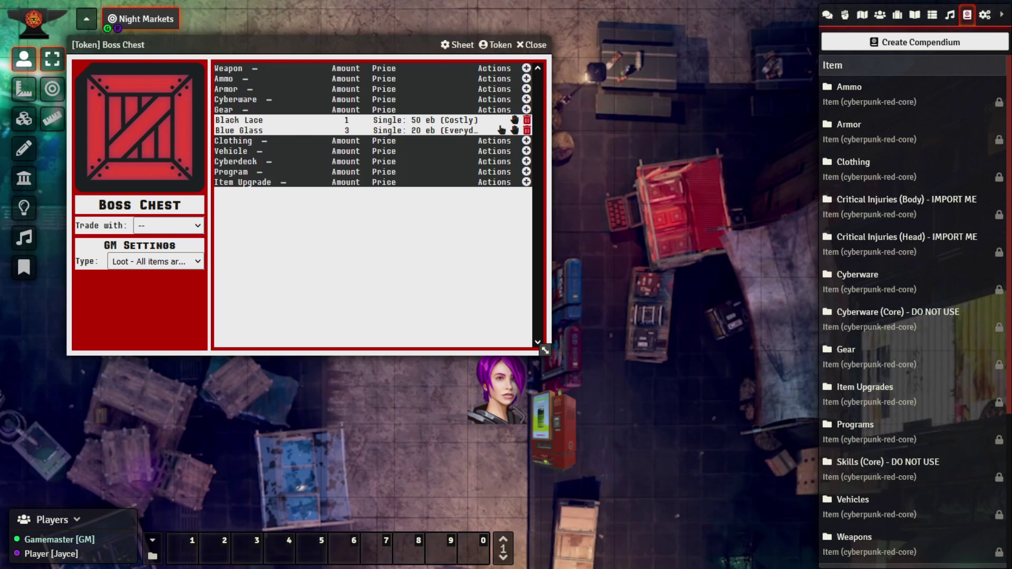
Select Jayce's token and move it one square left and up beside the chest
right_click(572, 445)
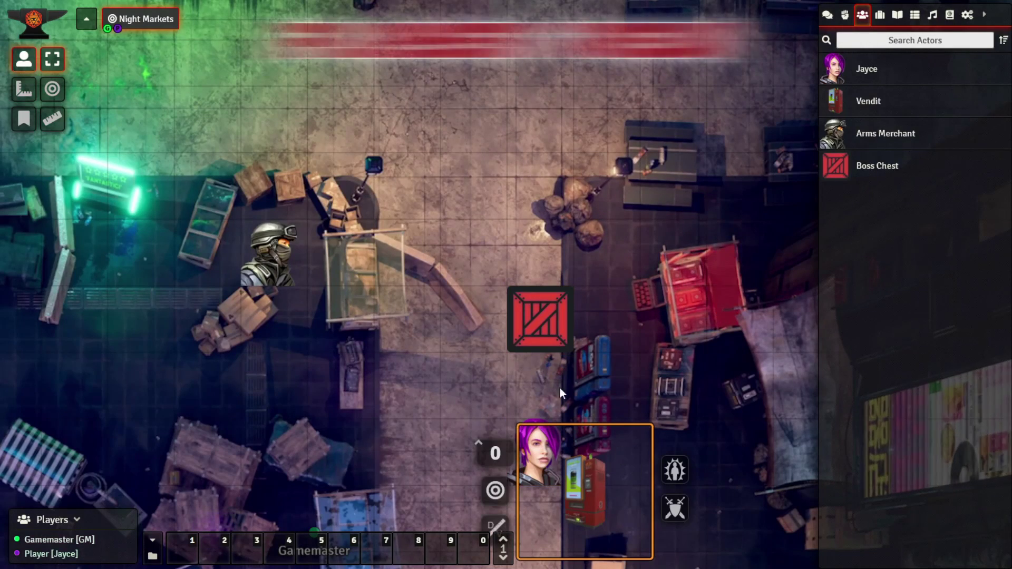
left_click(600, 415)
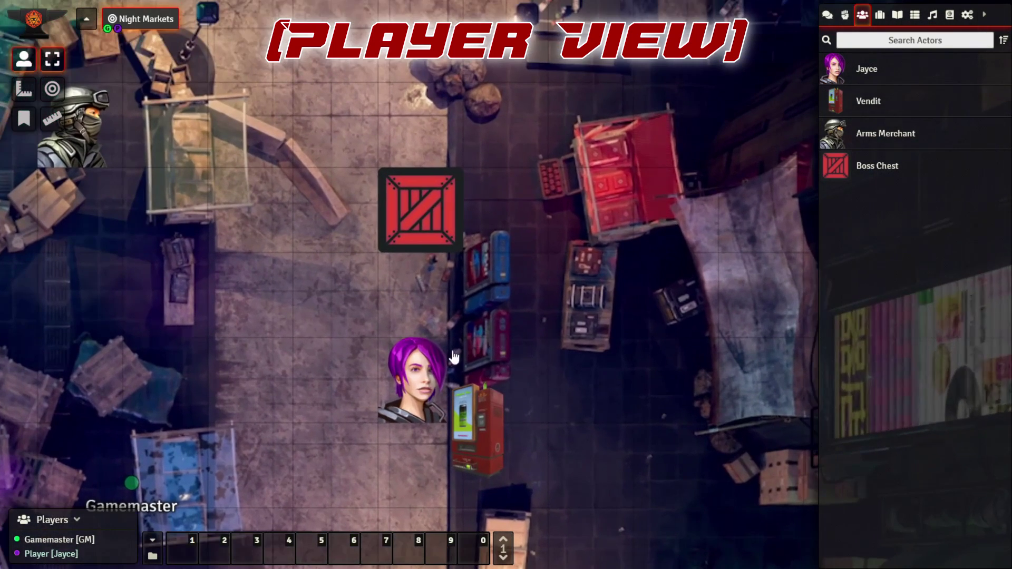
left_click(395, 369)
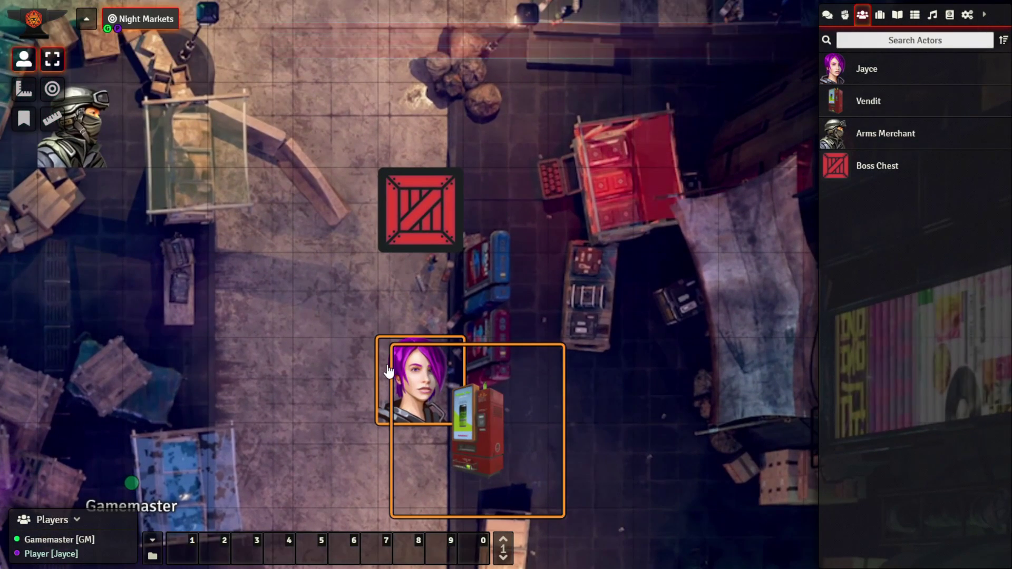
key("Left")
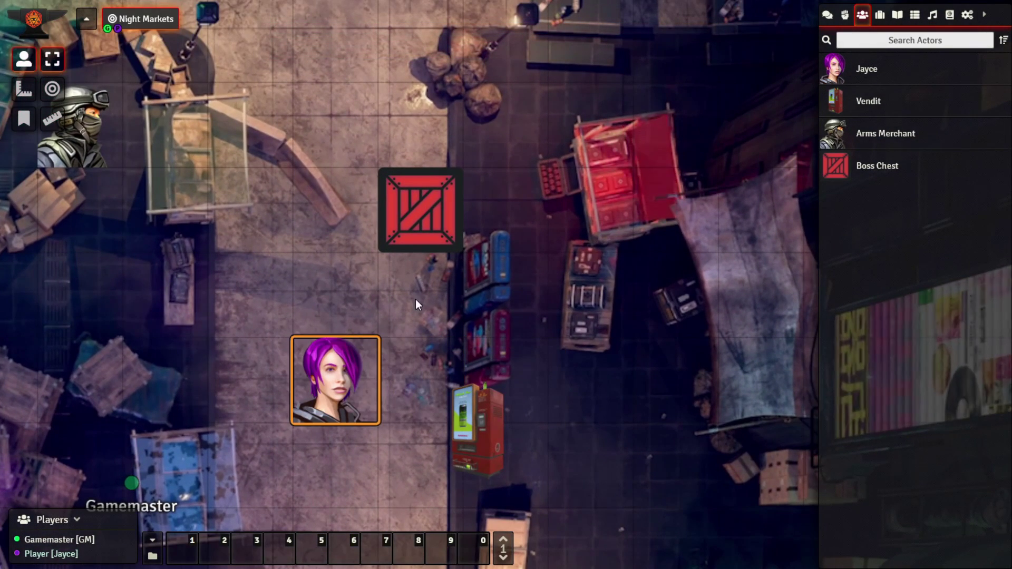
key("Up")
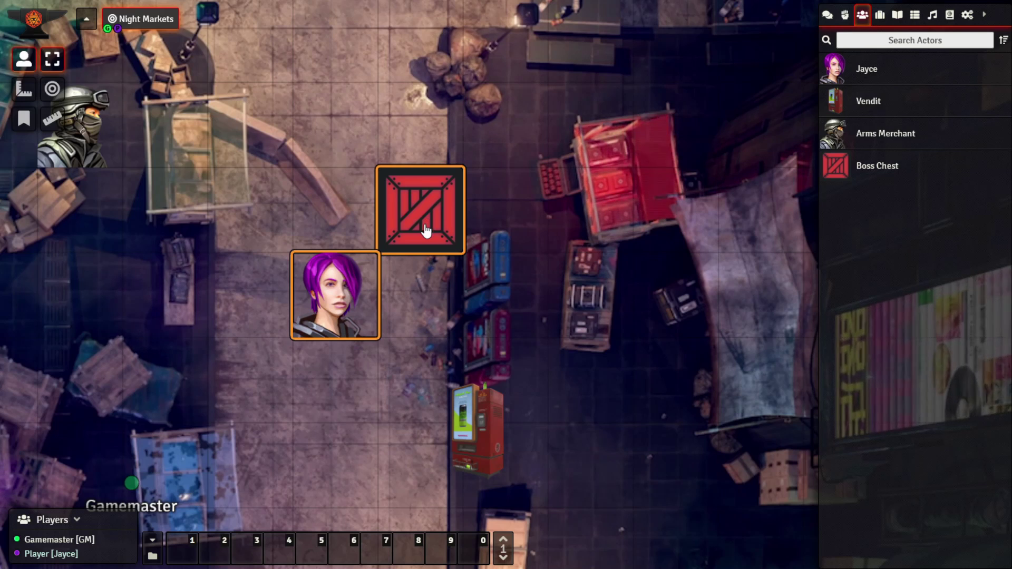
Take one Blue Glass and all the Black Lace from the Boss Chest, then open Jayce's sheet
double_click(426, 224)
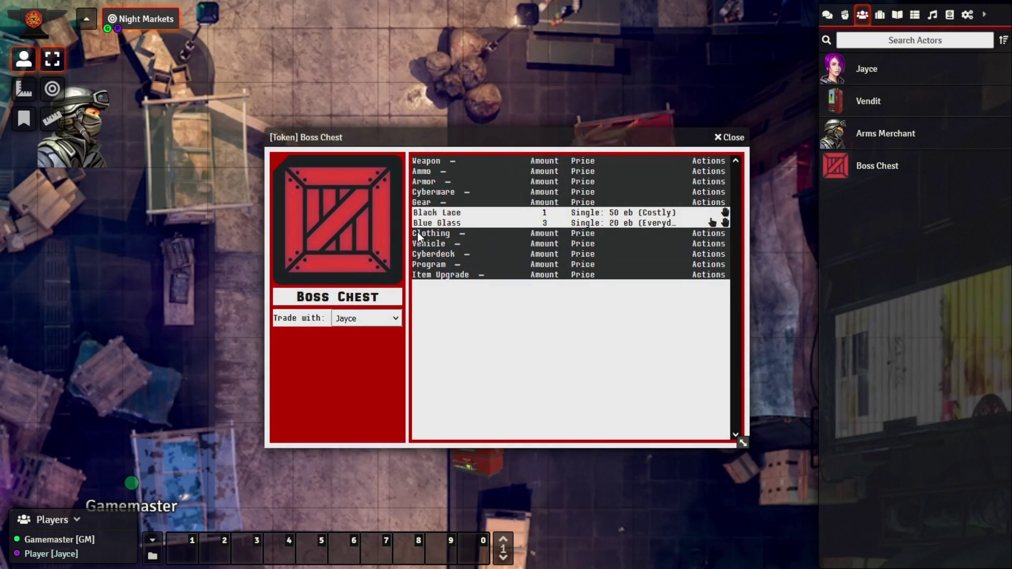
left_click_drag(462, 135, 195, 22)
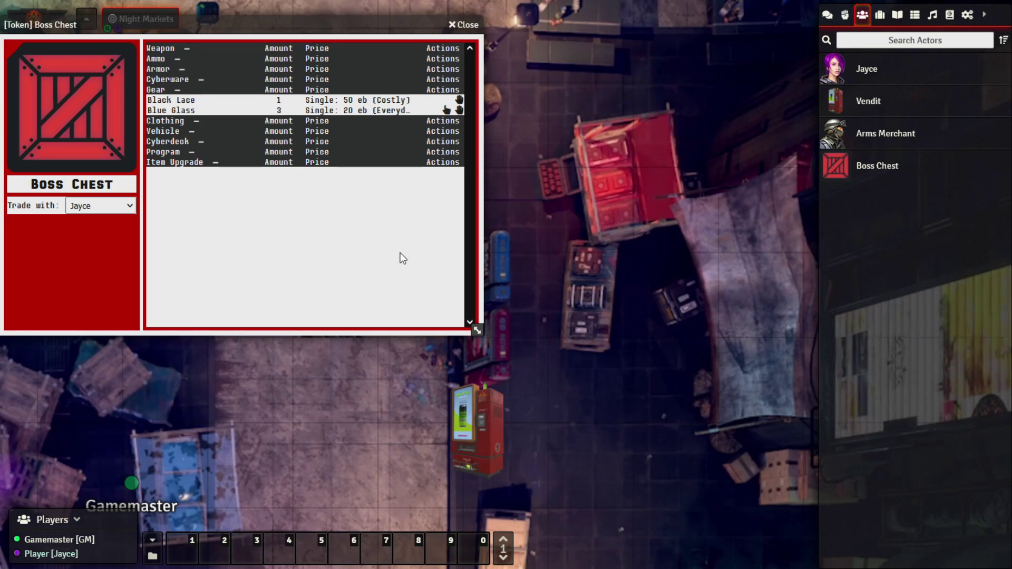
left_click(449, 112)
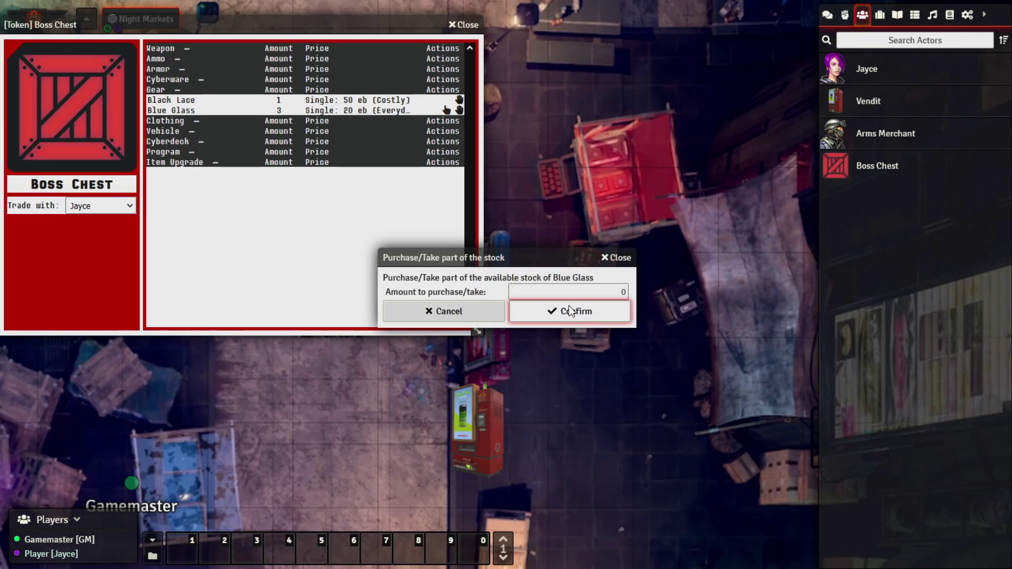
type("1")
key("Return")
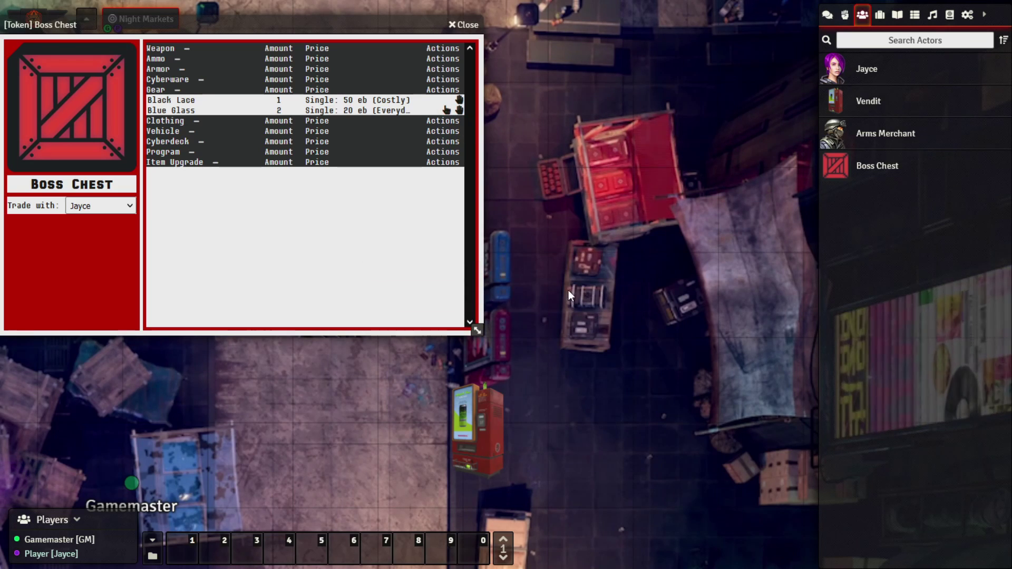
left_click(459, 101)
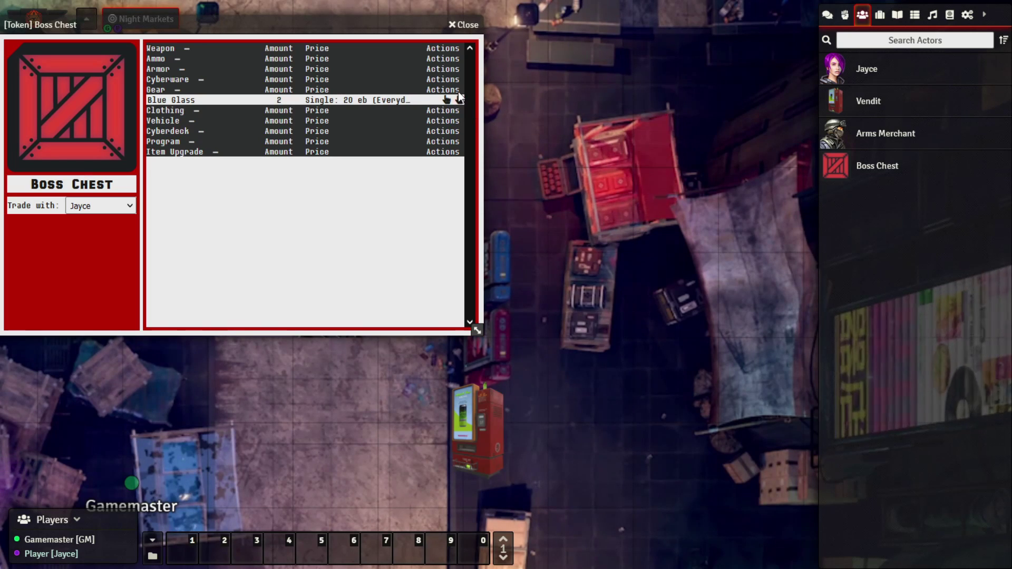
left_click(465, 26)
double_click(336, 295)
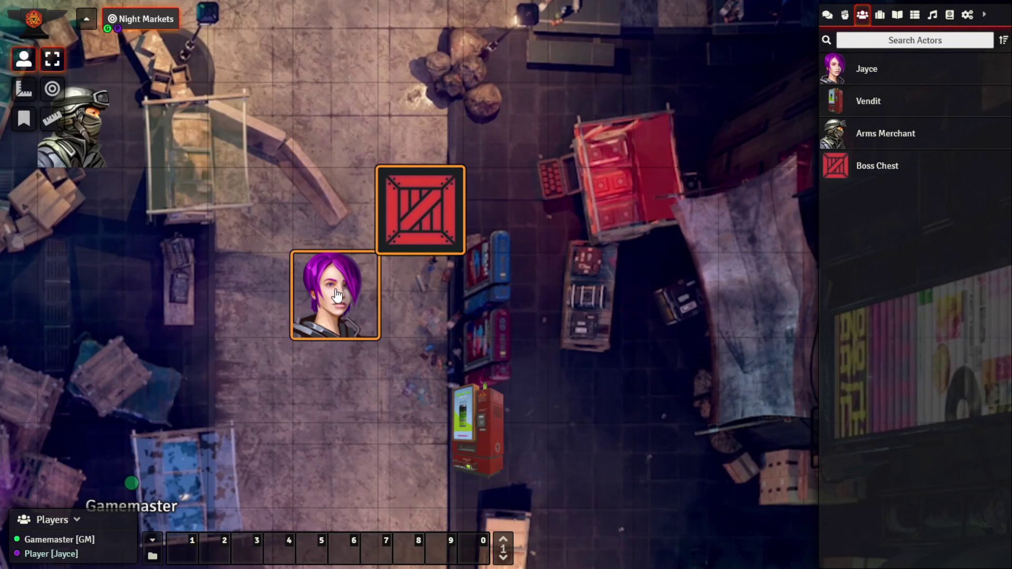